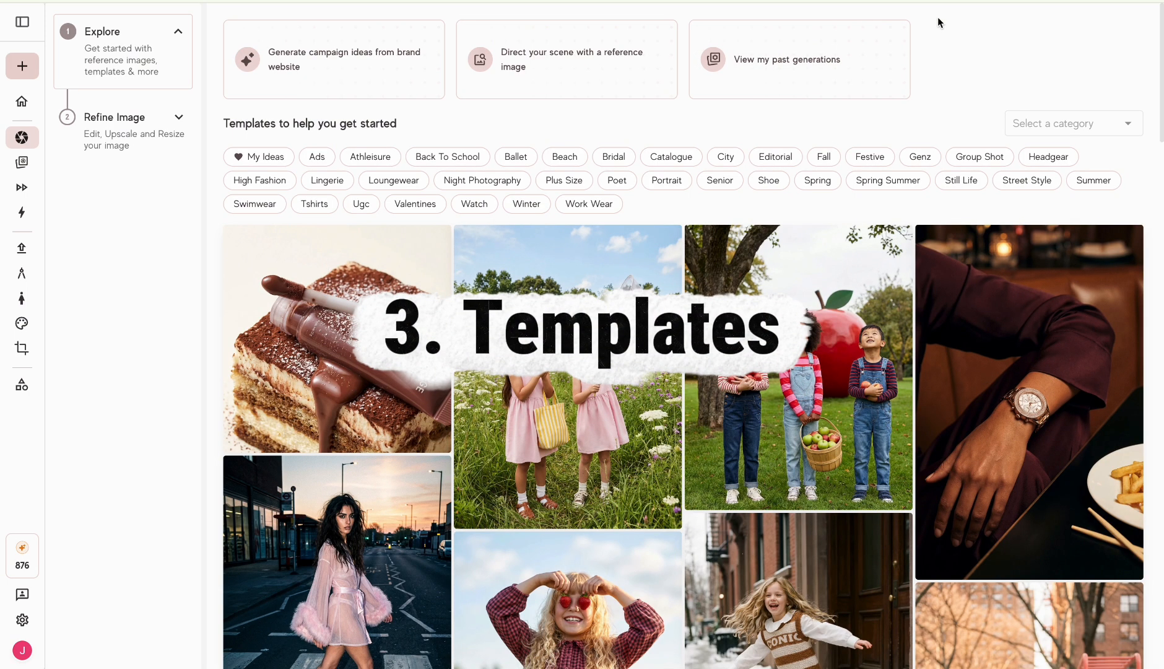
Step: Find the template of a woman in a heart-print dress on a pedestal among clouds and use it
{"action": "scroll", "coordinate": [749, 365], "scroll_direction": "down", "scroll_amount": 6}
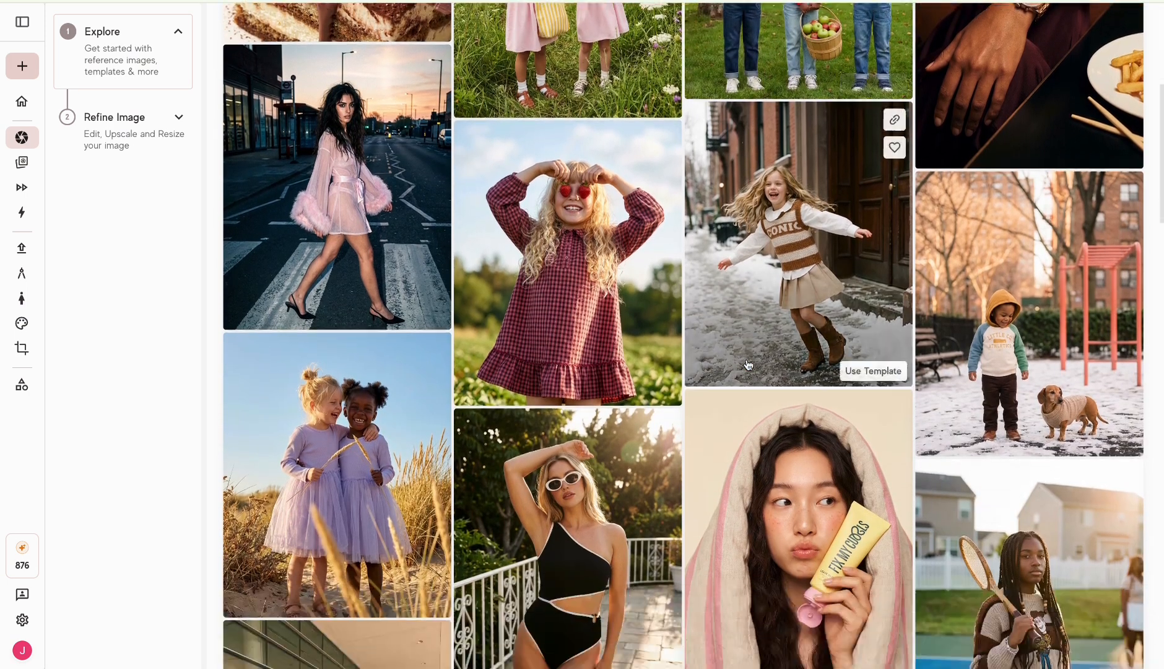
{"action": "scroll", "coordinate": [749, 366], "scroll_direction": "down", "scroll_amount": 8}
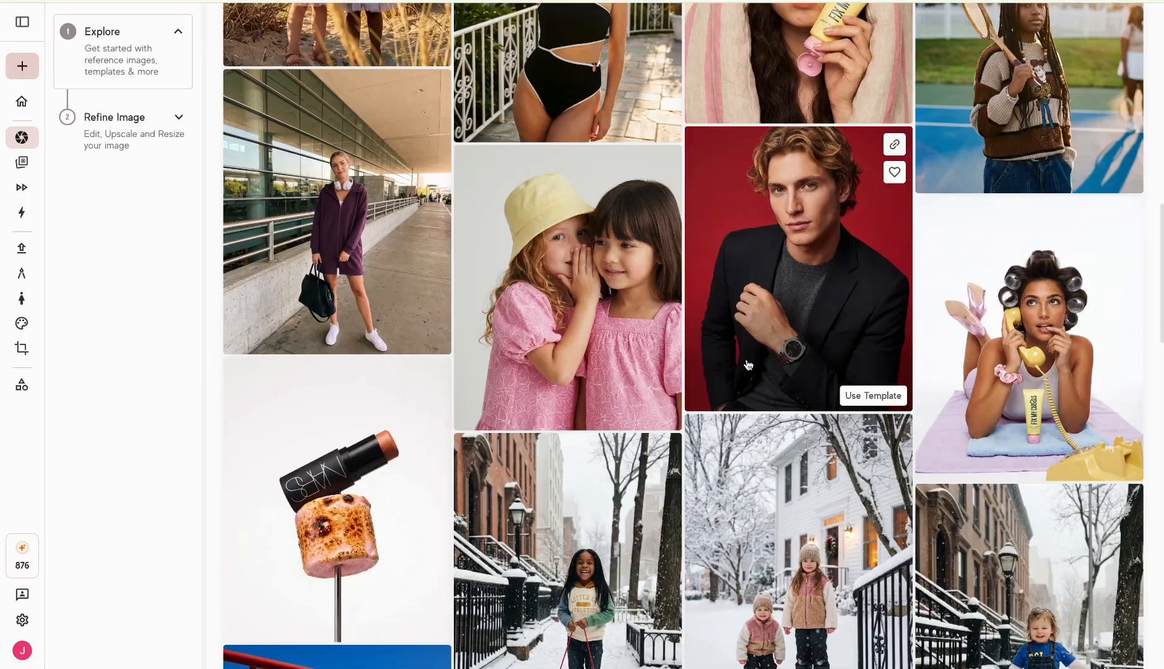
{"action": "scroll", "coordinate": [749, 366], "scroll_direction": "down", "scroll_amount": 1}
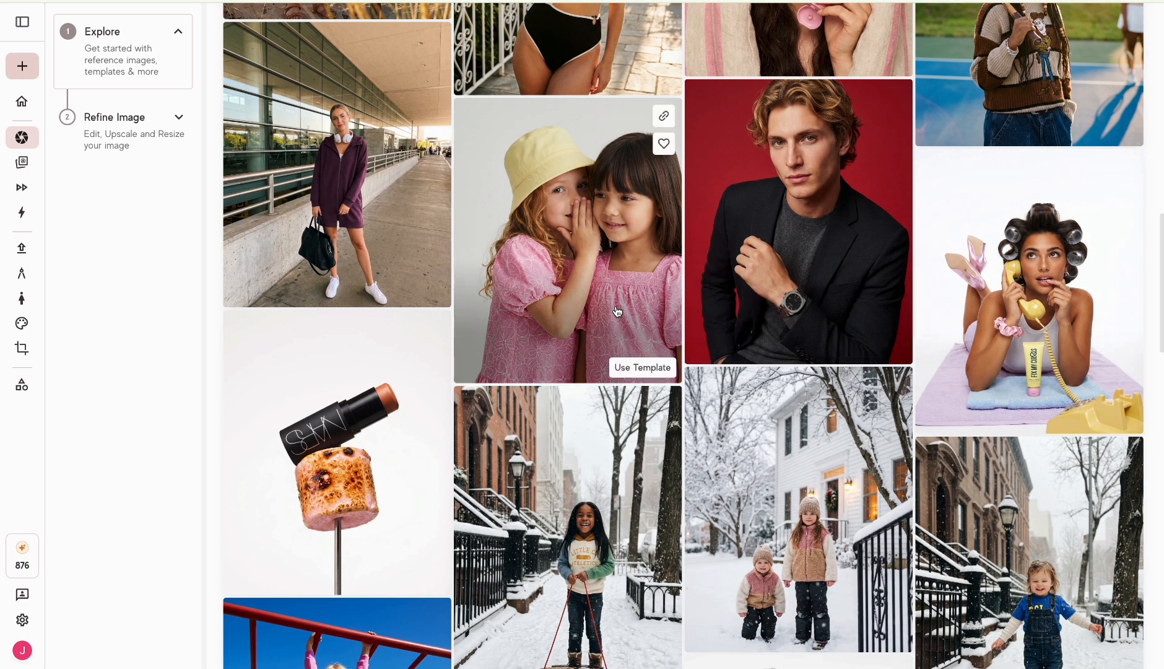
{"action": "scroll", "coordinate": [708, 558], "scroll_direction": "down", "scroll_amount": 3}
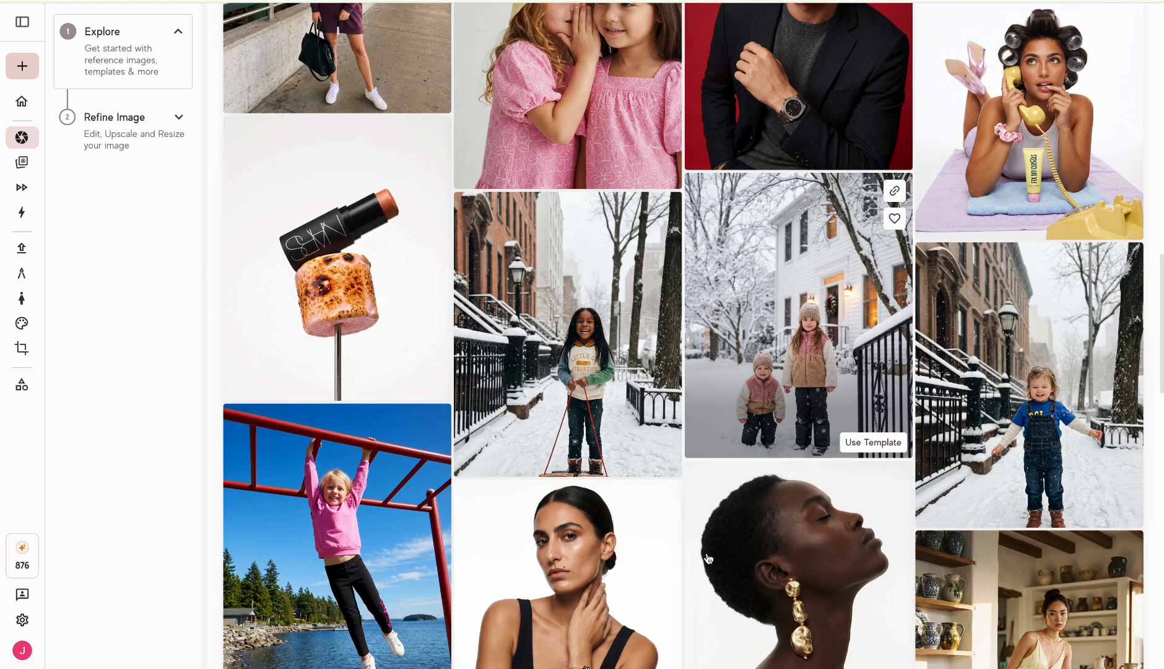
{"action": "scroll", "coordinate": [708, 557], "scroll_direction": "down", "scroll_amount": 9}
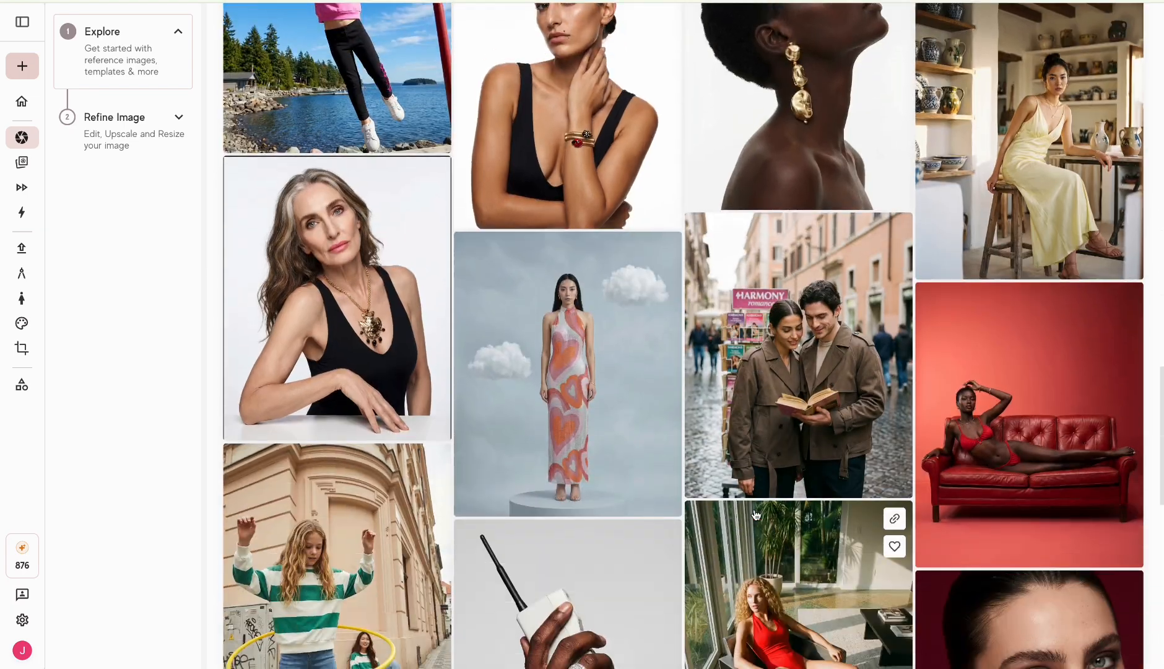
{"action": "left_click", "coordinate": [564, 405]}
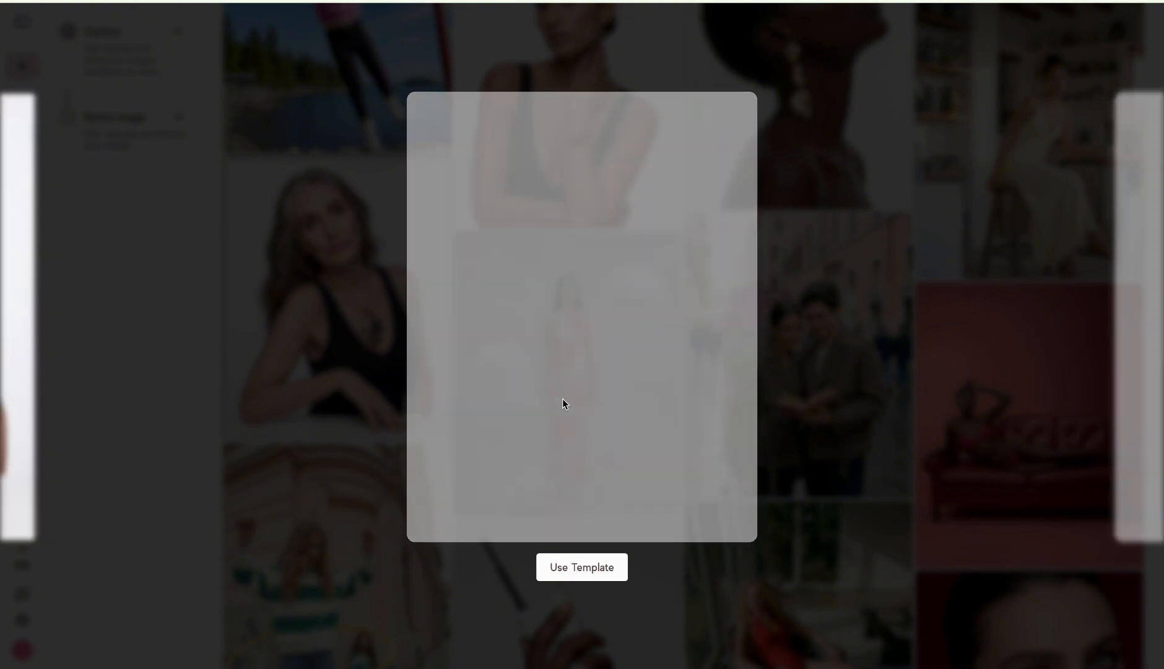
{"action": "left_click", "coordinate": [582, 568]}
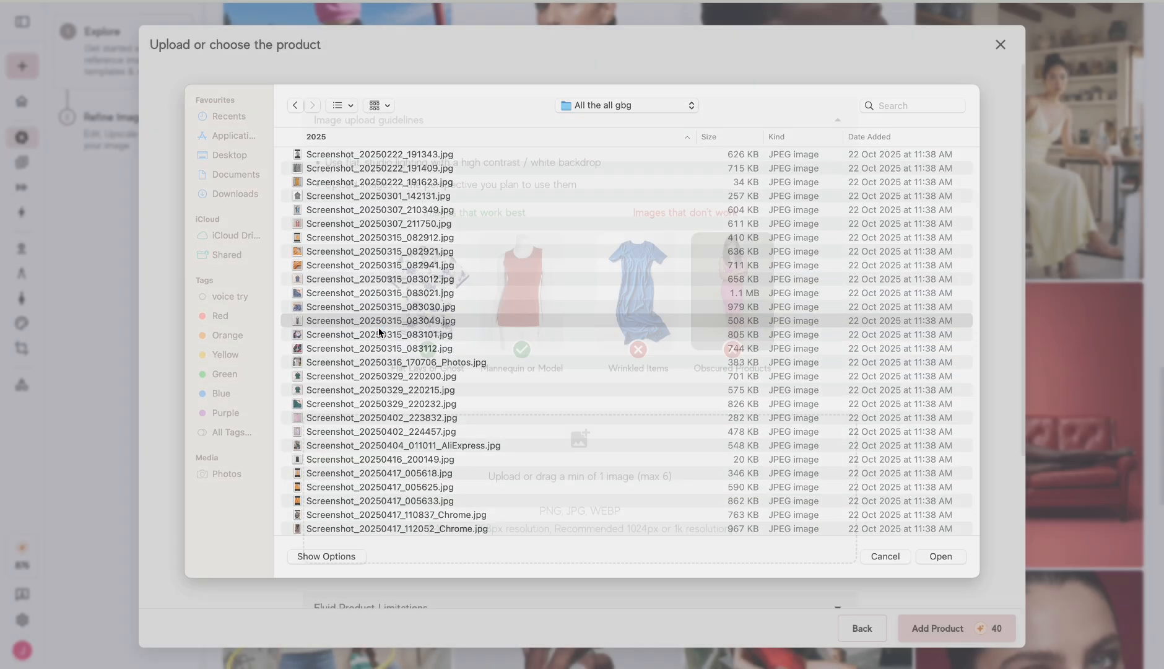
Step: Upload the dark floral dress photo as the product and add it to the template without brand details
{"action": "double_click", "coordinate": [379, 327]}
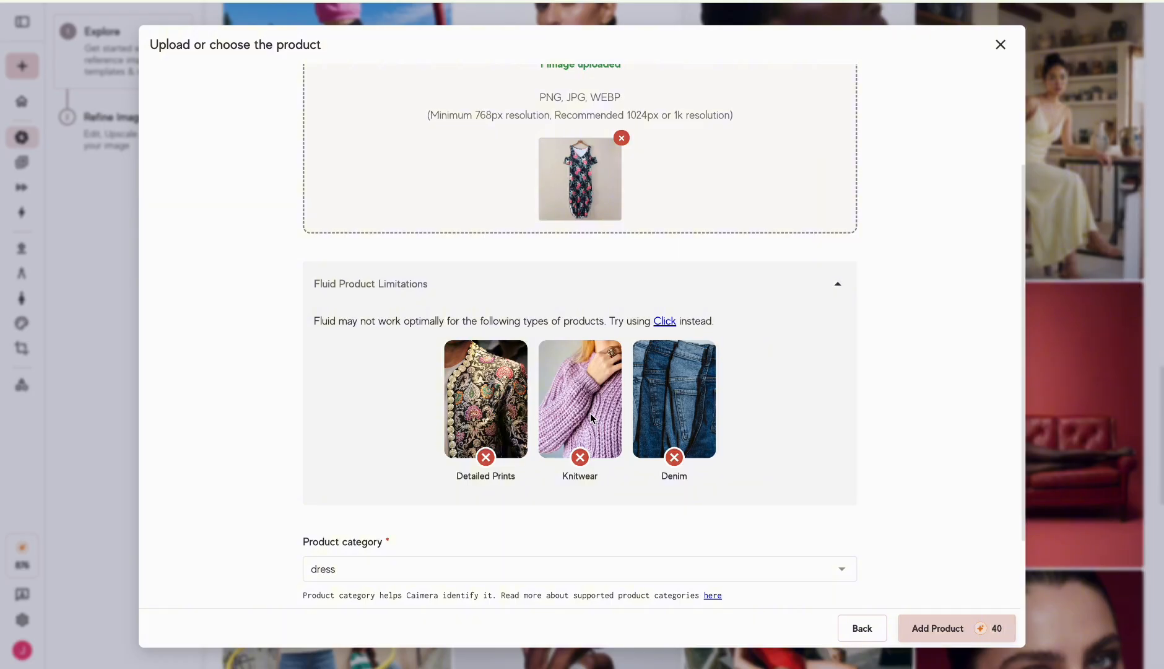
{"action": "scroll", "coordinate": [590, 413], "scroll_direction": "down", "scroll_amount": 3}
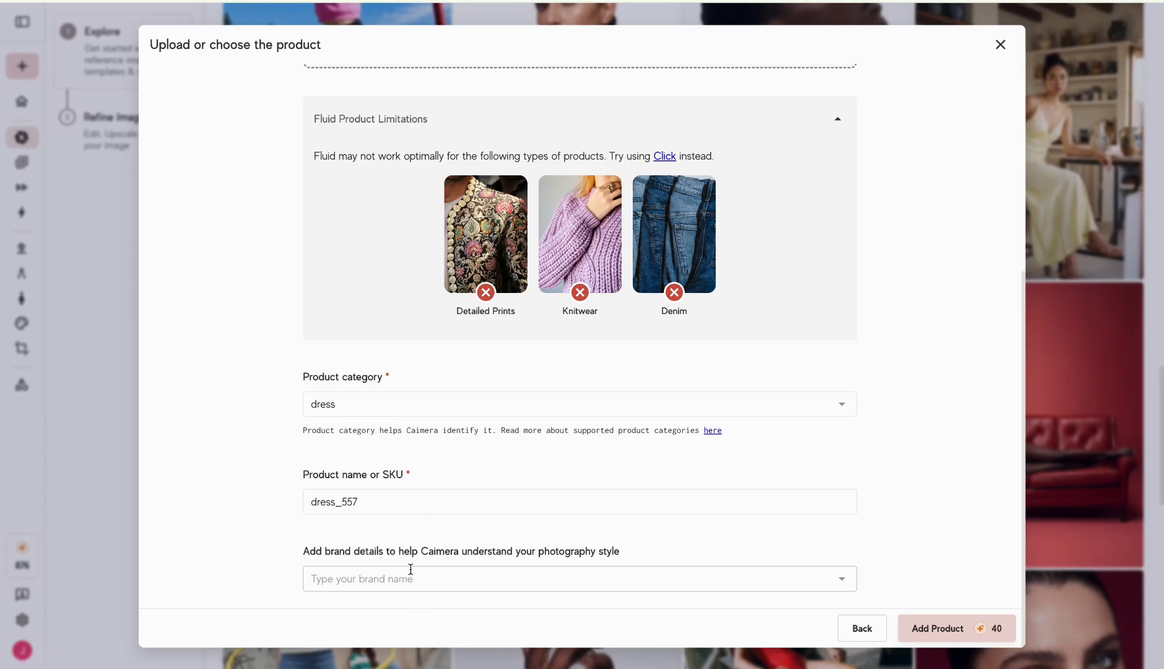
{"action": "left_click", "coordinate": [442, 584]}
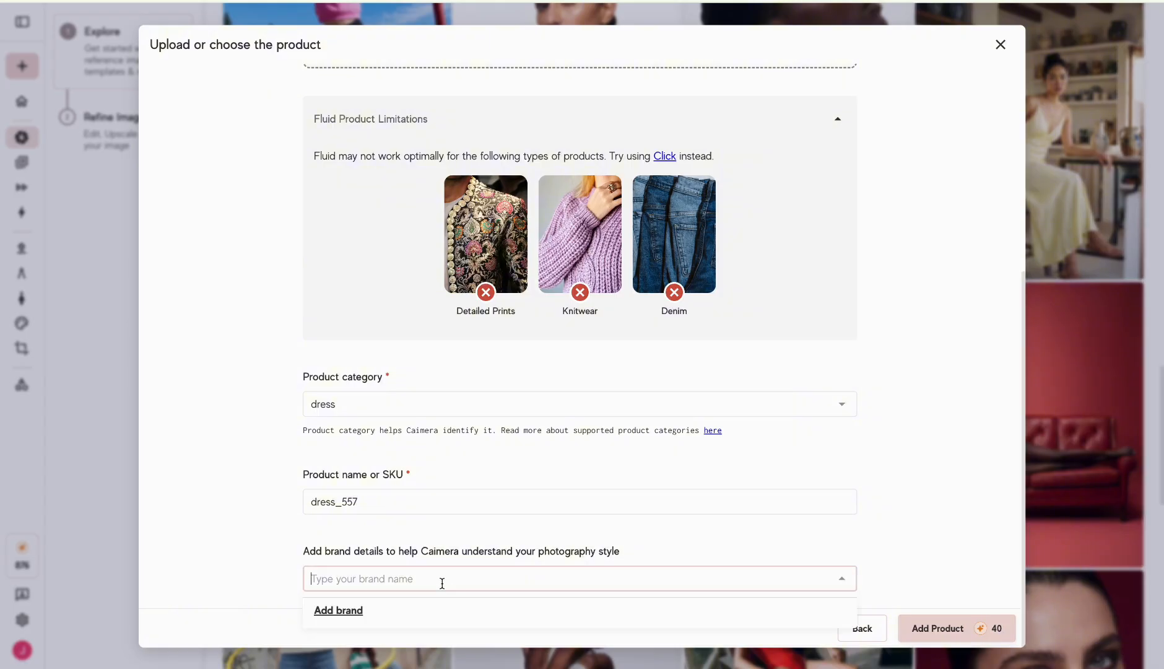
{"action": "left_click", "coordinate": [930, 533]}
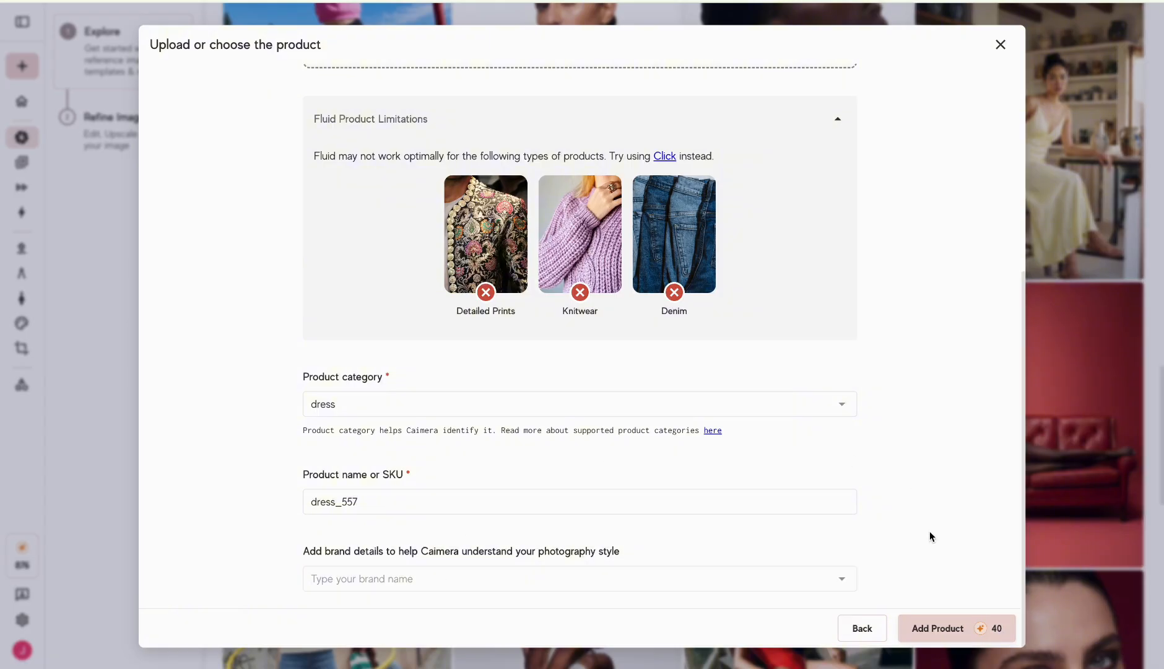
{"action": "left_click", "coordinate": [965, 633]}
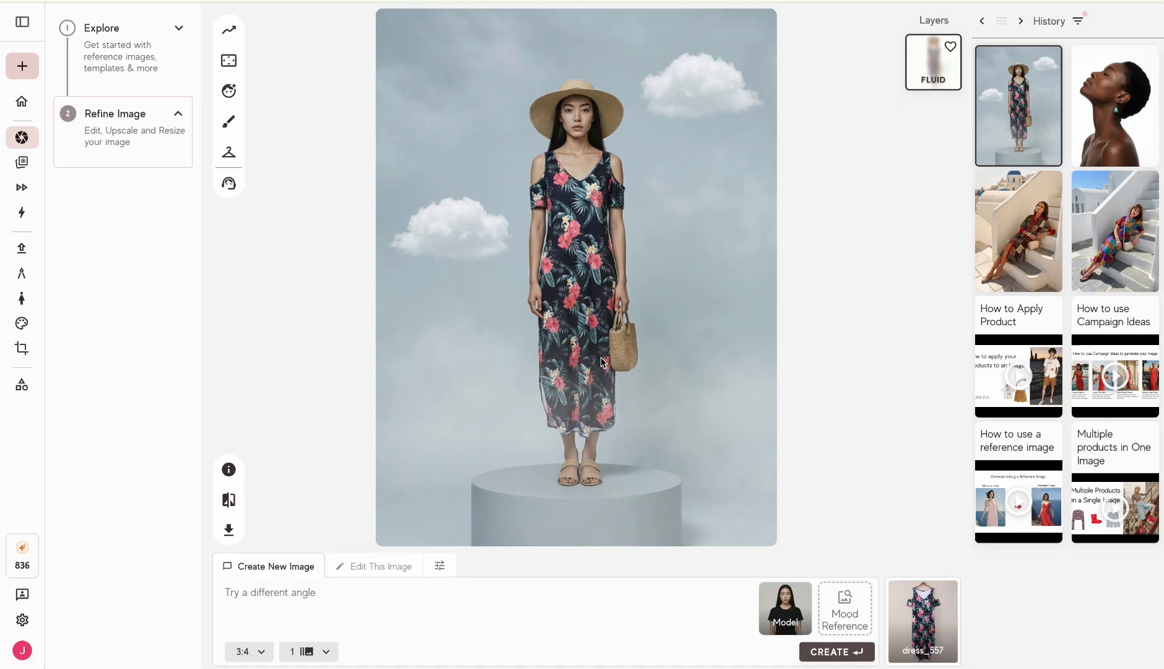
Step: Browse the female, male and kids models and choose the first female model in the second row, with long wavy dark hair
{"action": "left_click", "coordinate": [788, 613]}
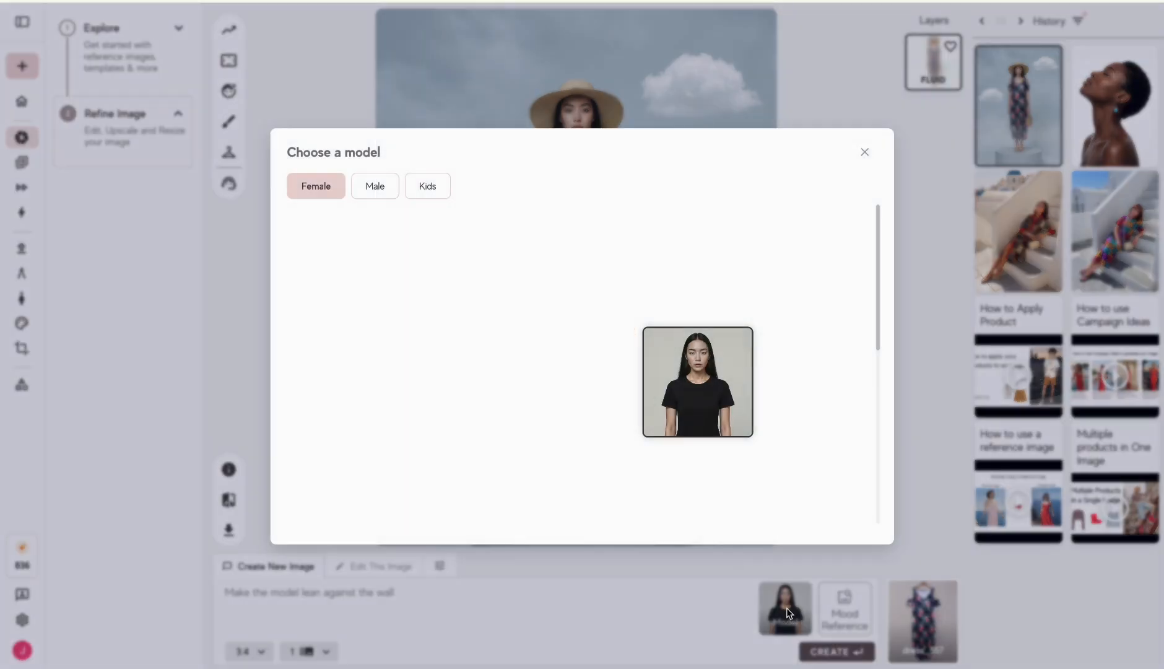
{"action": "scroll", "coordinate": [499, 316], "scroll_direction": "down", "scroll_amount": 6}
{"action": "scroll", "coordinate": [499, 317], "scroll_direction": "up", "scroll_amount": 1}
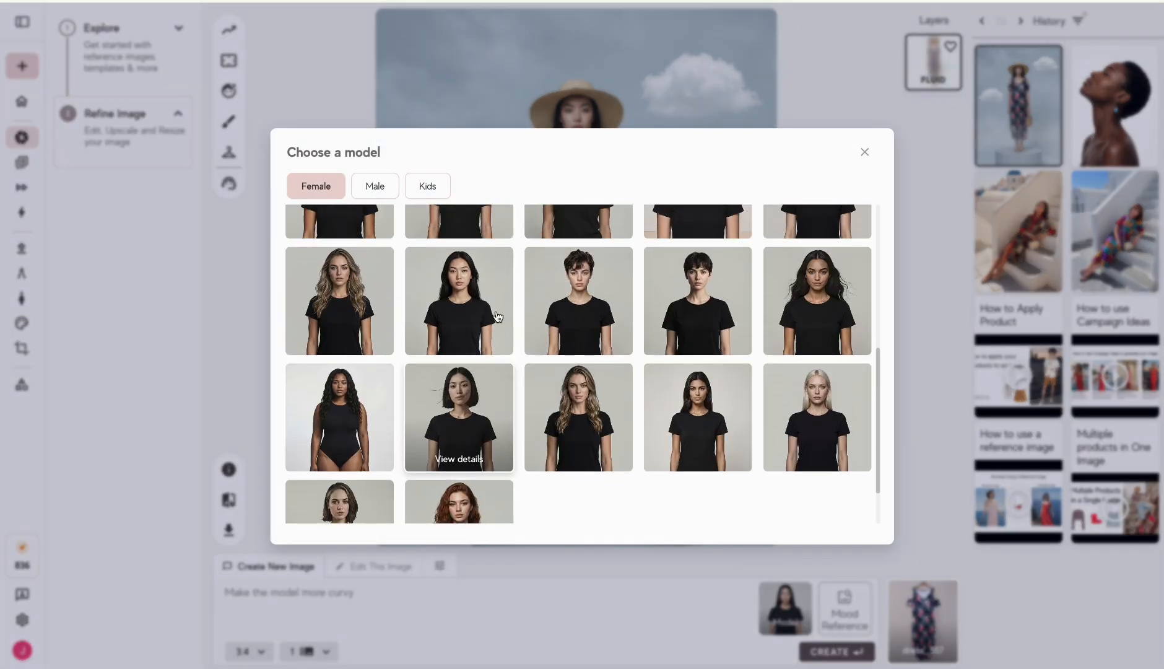
{"action": "scroll", "coordinate": [496, 316], "scroll_direction": "up", "scroll_amount": 5}
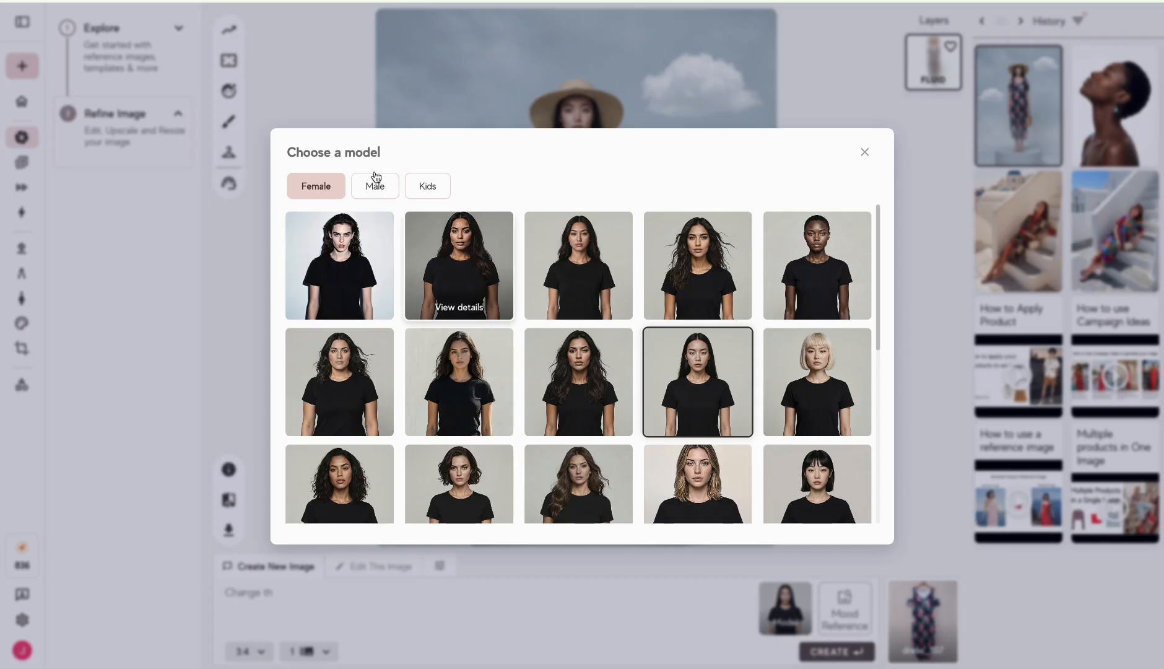
{"action": "left_click", "coordinate": [390, 189]}
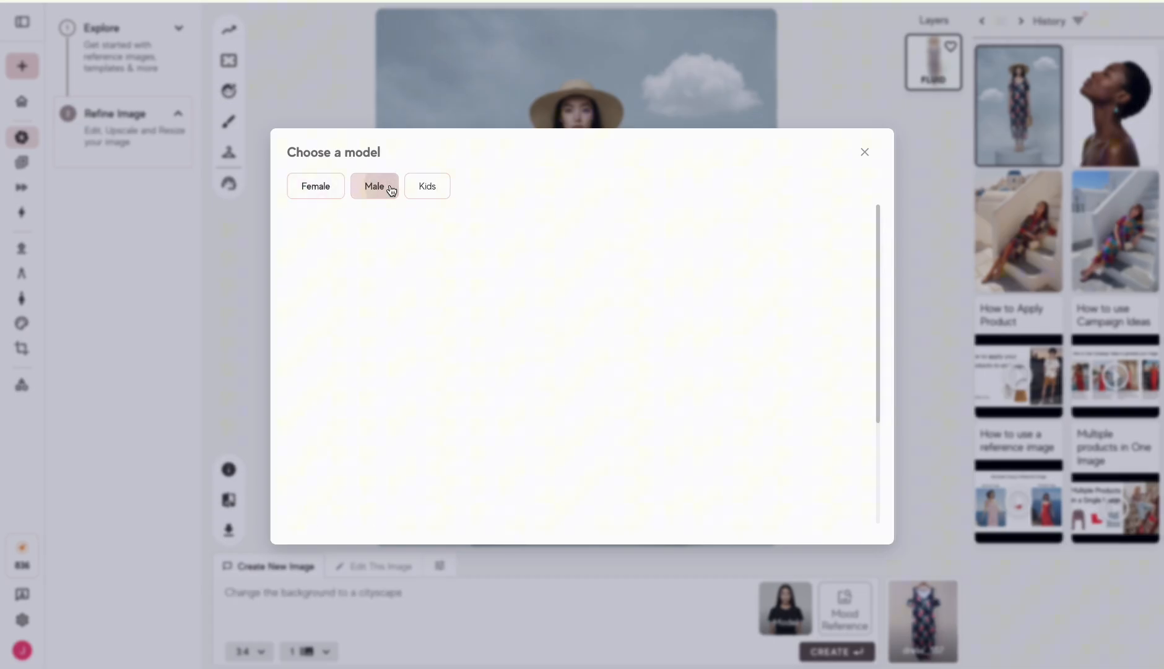
{"action": "left_click", "coordinate": [430, 187]}
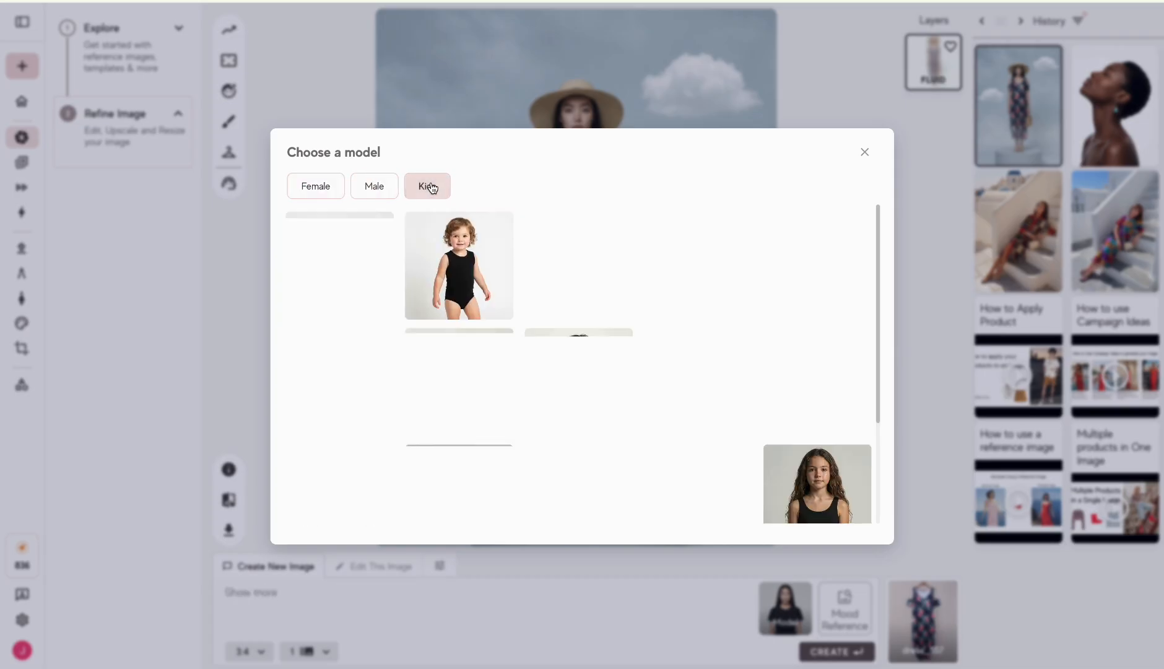
{"action": "left_click", "coordinate": [338, 188]}
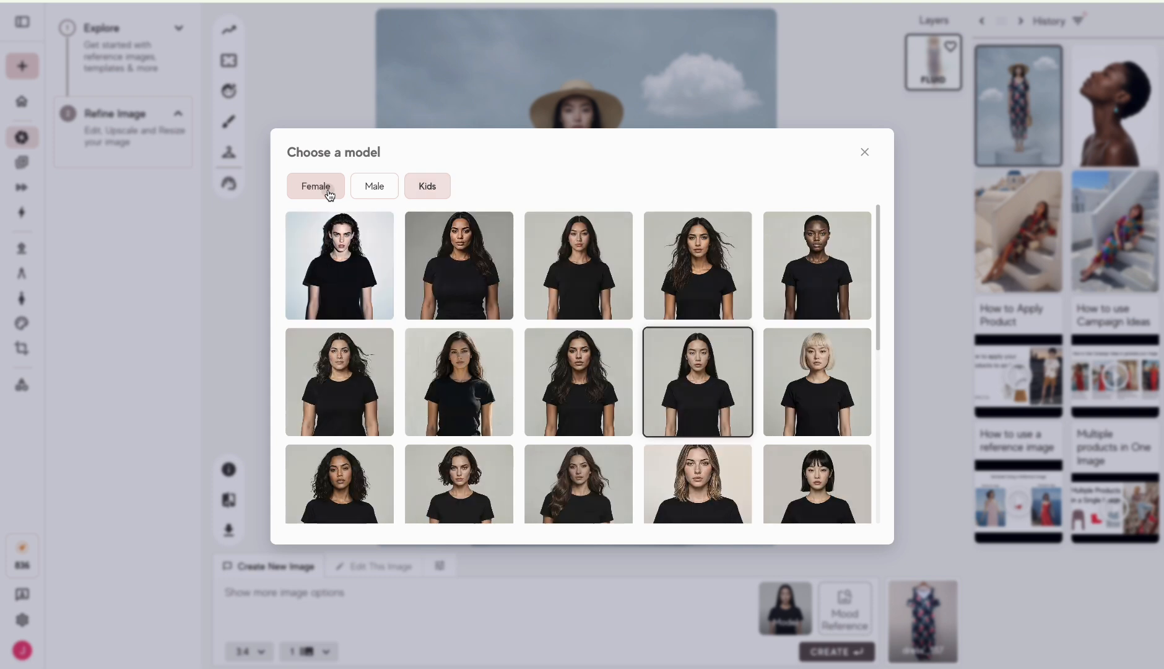
{"action": "scroll", "coordinate": [596, 434], "scroll_direction": "down", "scroll_amount": 3}
{"action": "scroll", "coordinate": [596, 434], "scroll_direction": "up", "scroll_amount": 3}
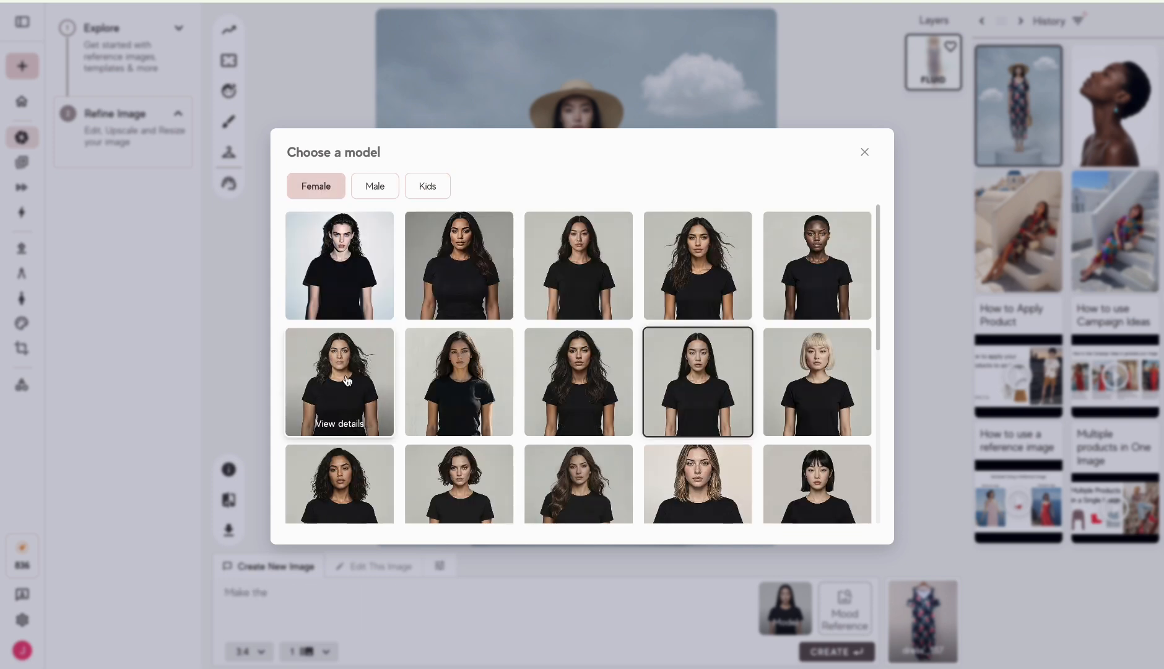
{"action": "left_click", "coordinate": [345, 378]}
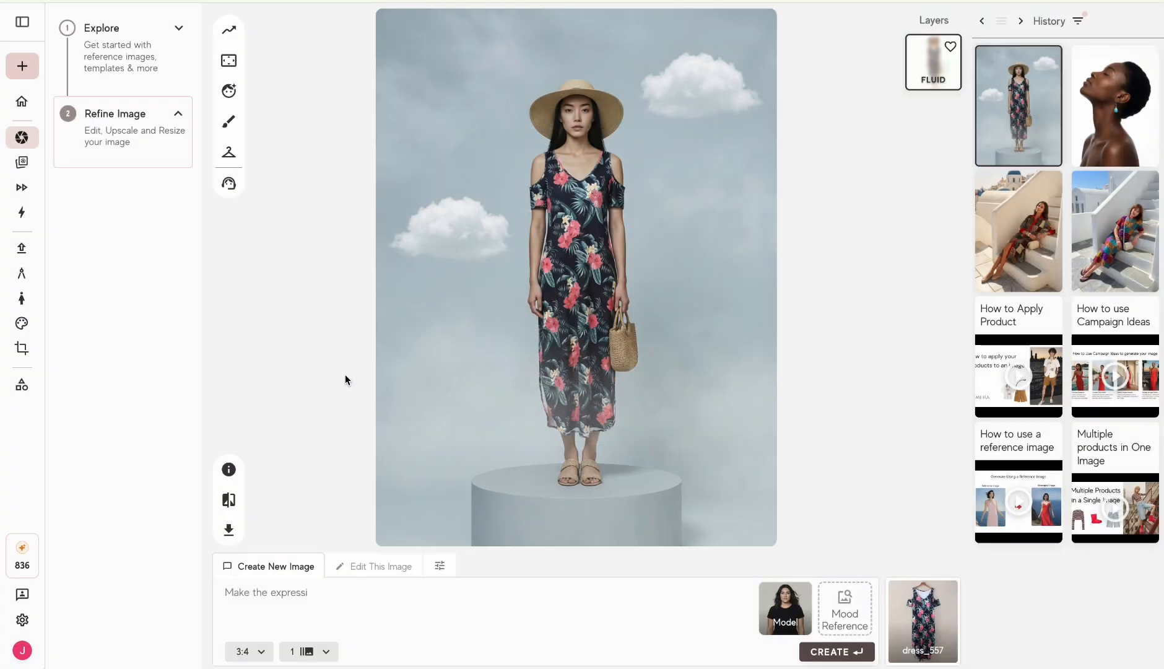
Step: Create a new image from the prompt "Change the bag into a black leather bag", using the chosen model and the 3:4 ratio
{"action": "left_click", "coordinate": [382, 567]}
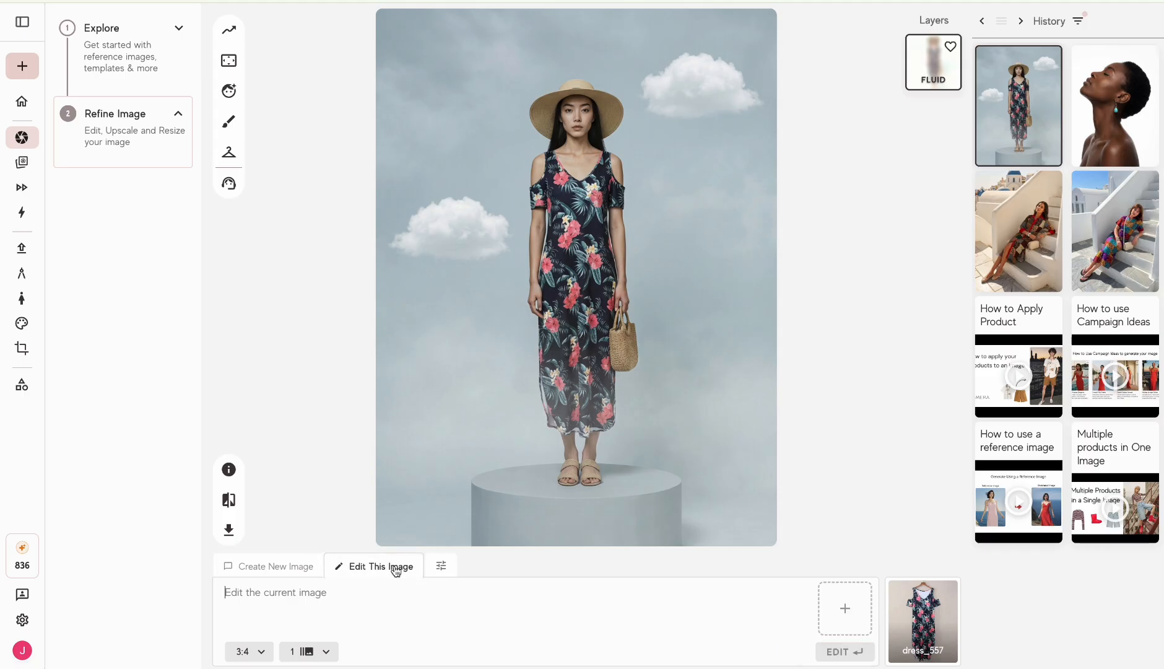
{"action": "type", "text": "Change t"}
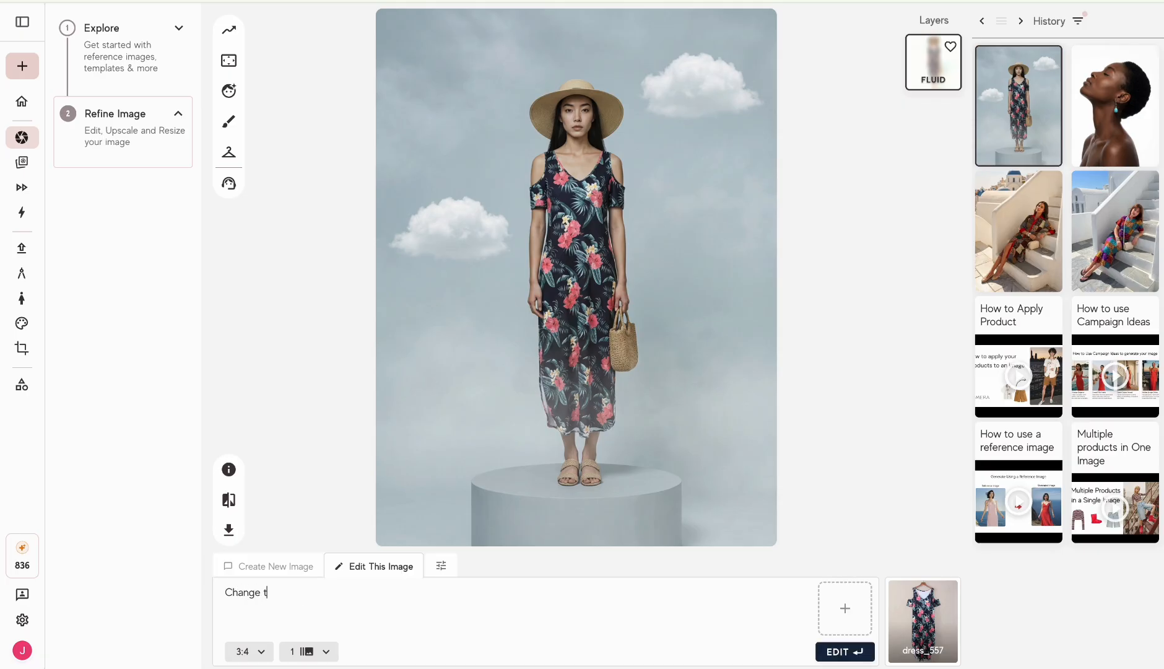
{"action": "type", "text": "he bag into a black leather bag"}
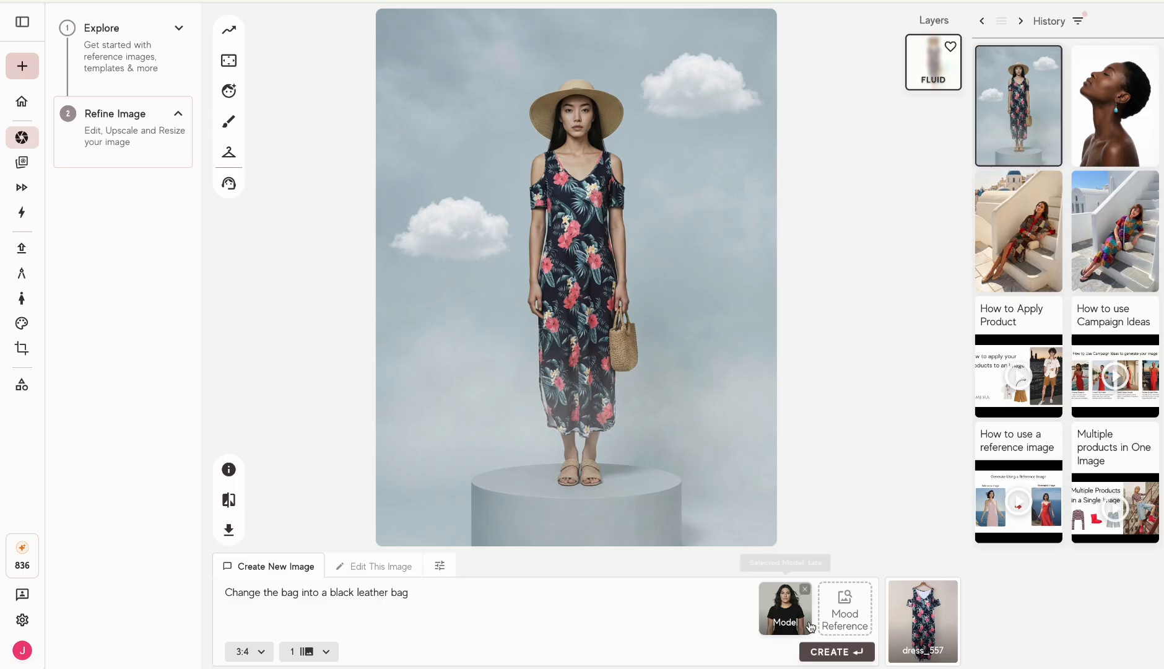
{"action": "left_click", "coordinate": [261, 654]}
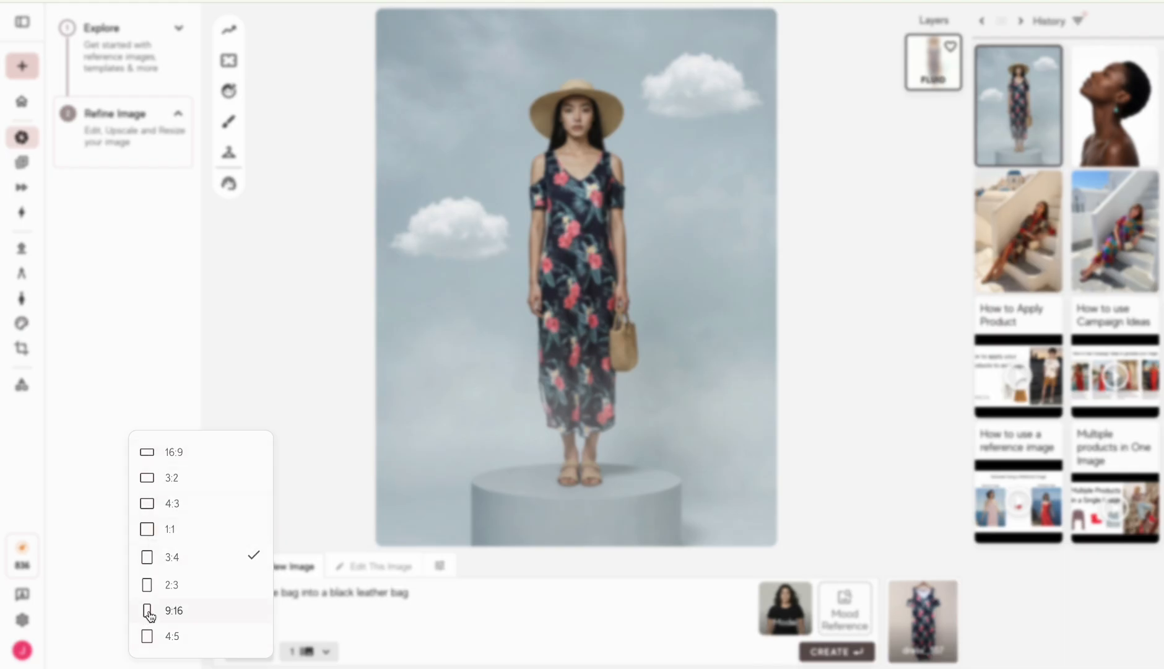
{"action": "left_click", "coordinate": [417, 620]}
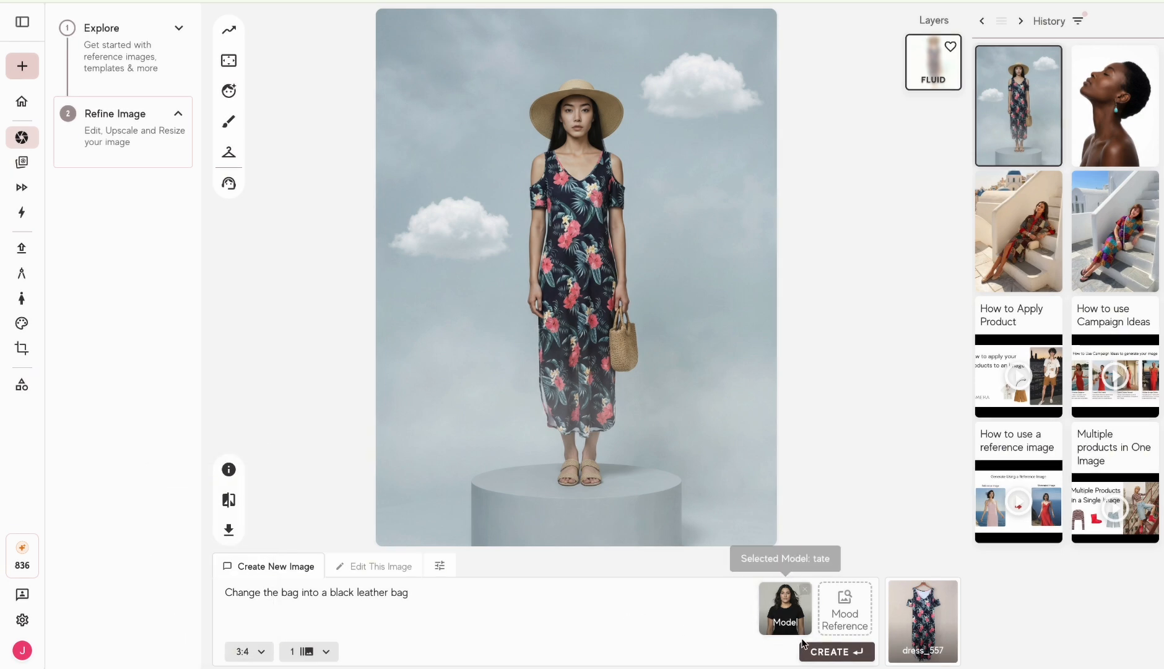
{"action": "left_click", "coordinate": [836, 654]}
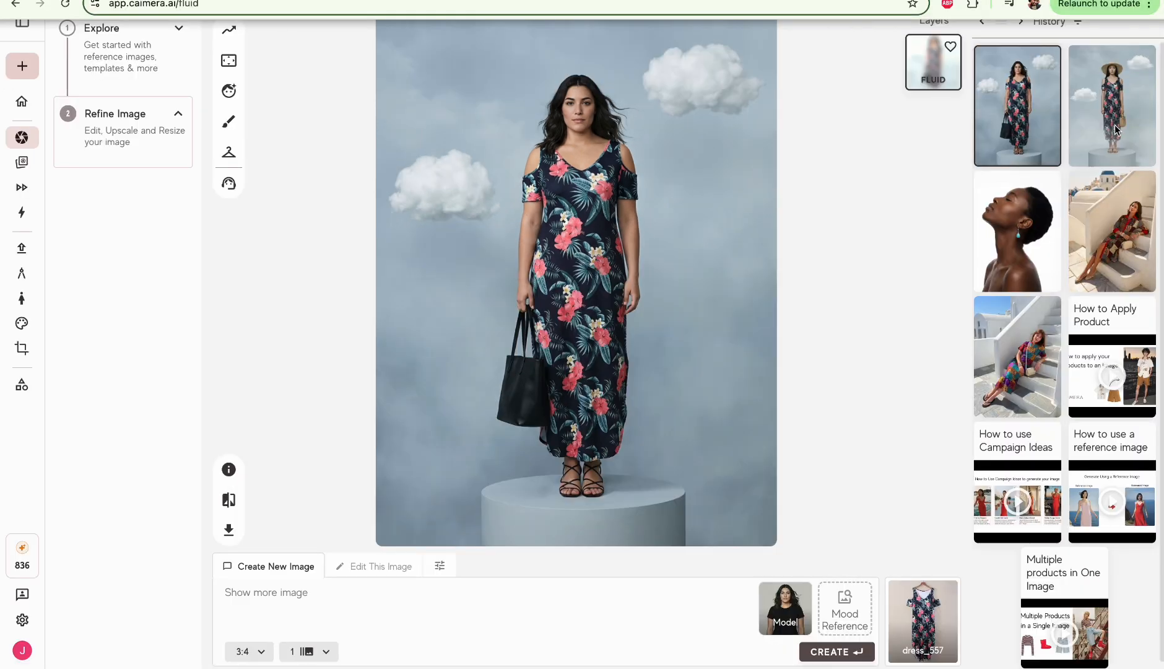
Step: Compare the earlier straw-hat image with the new black-bag image from the history
{"action": "left_click", "coordinate": [1116, 130]}
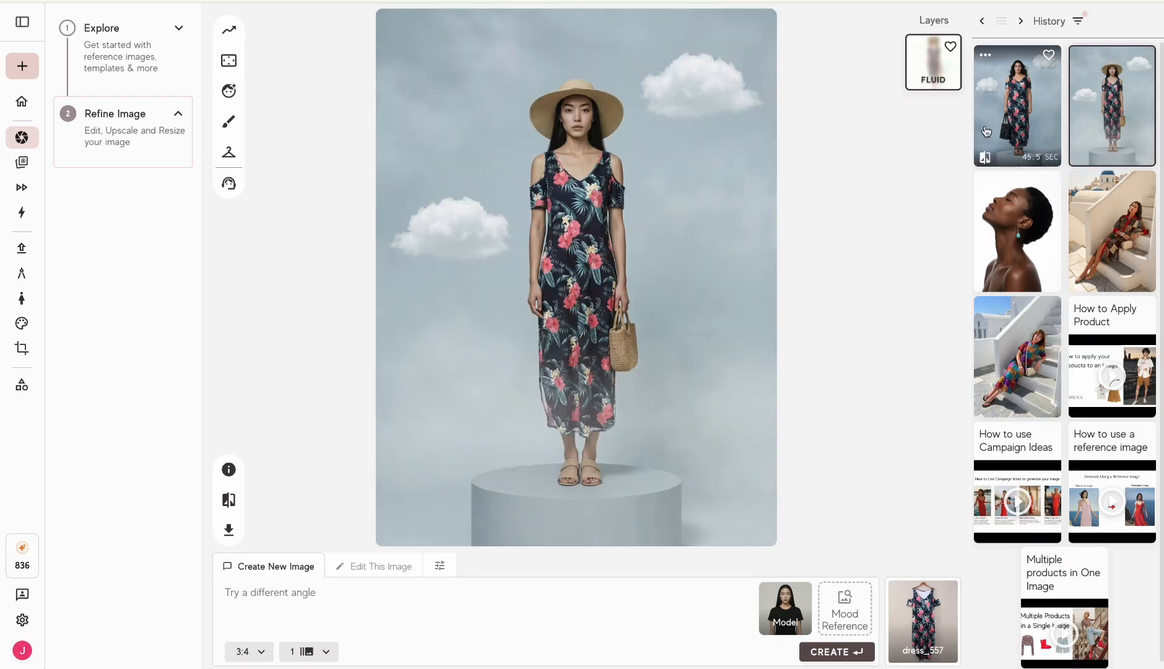
{"action": "left_click", "coordinate": [1049, 109]}
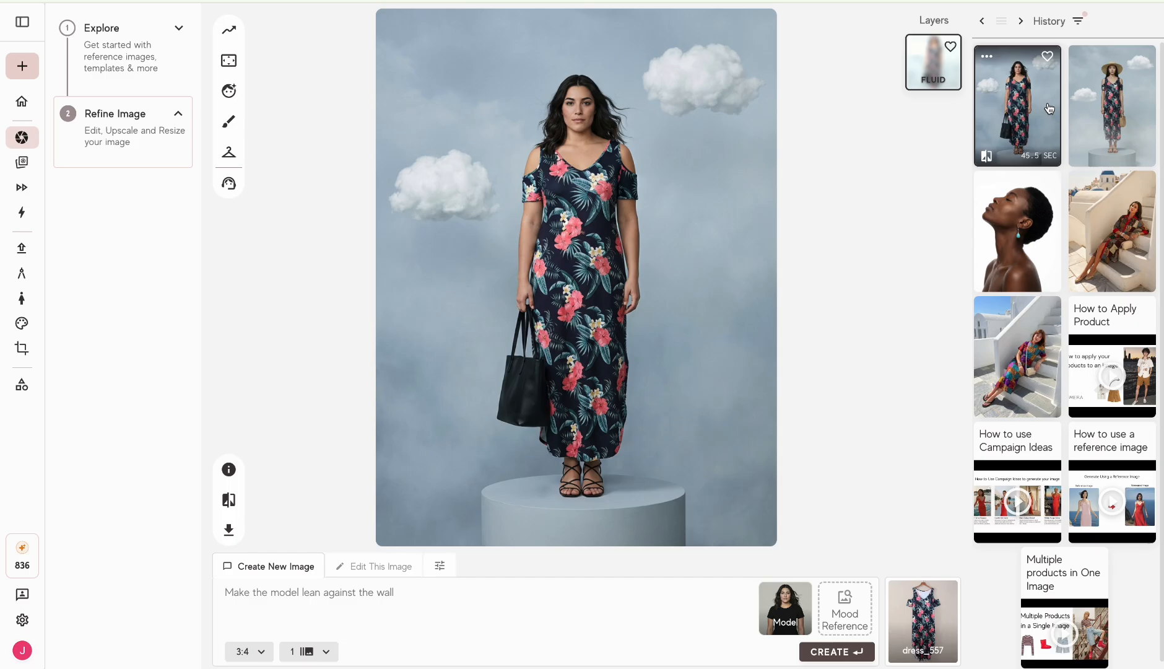
{"action": "left_click", "coordinate": [784, 614]}
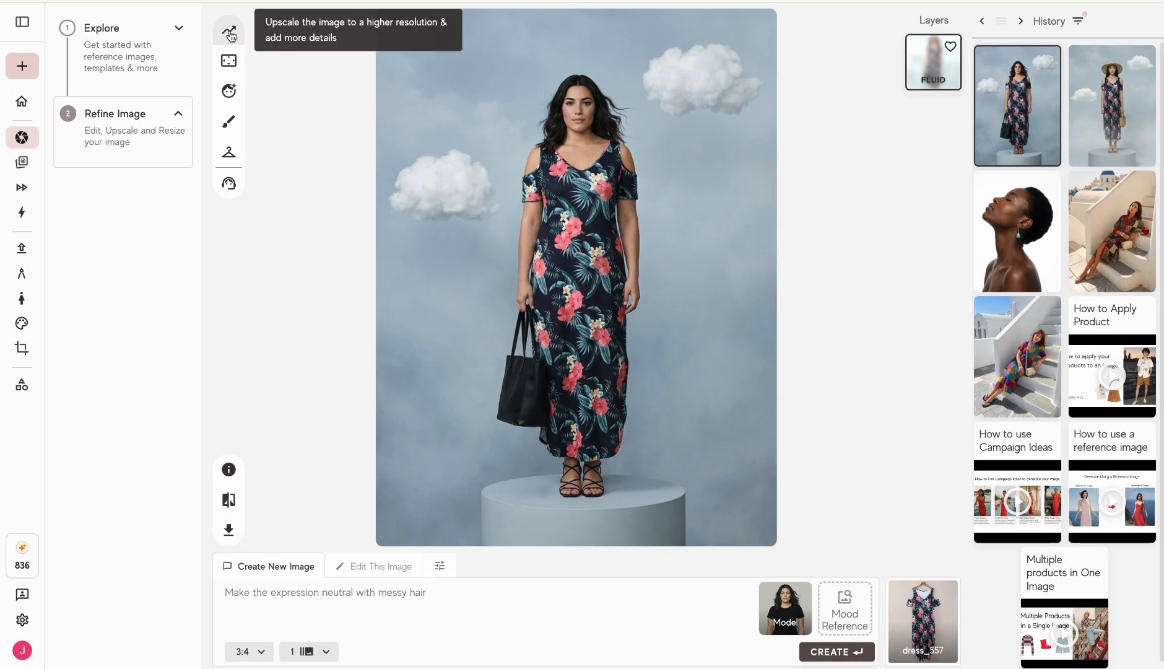
Step: Upscale the black-bag image by 3 with Fluid Upscaler, image similarity 6.3 and face enhancement enabled, and inspect its details
{"action": "left_click", "coordinate": [230, 32]}
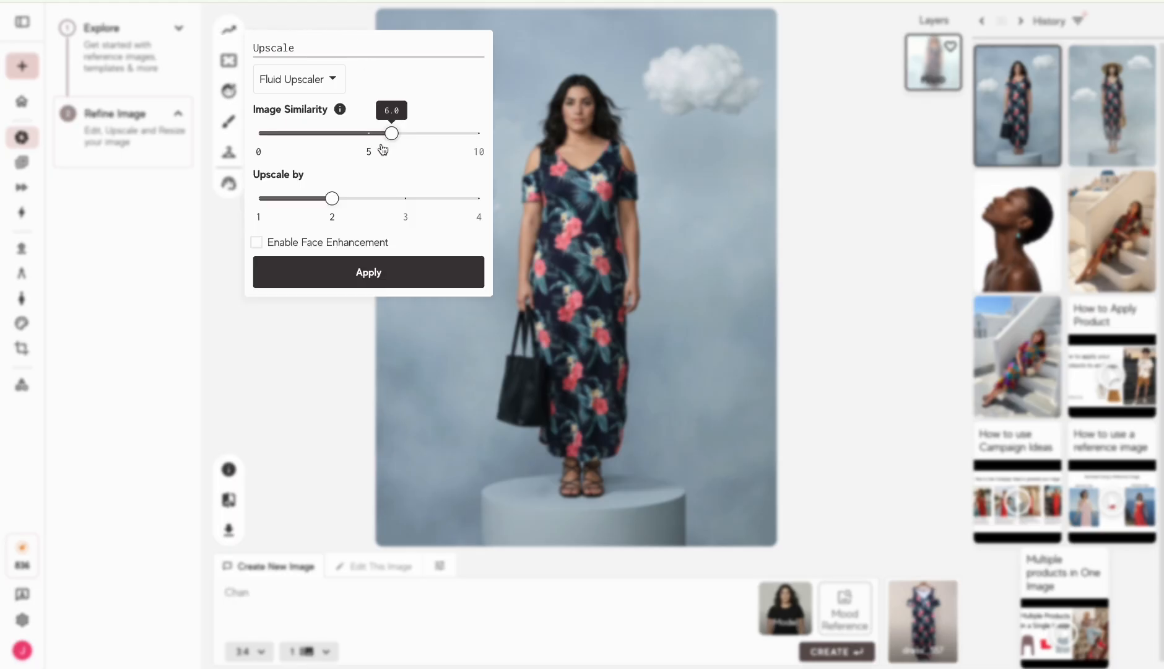
{"action": "left_click", "coordinate": [409, 200]}
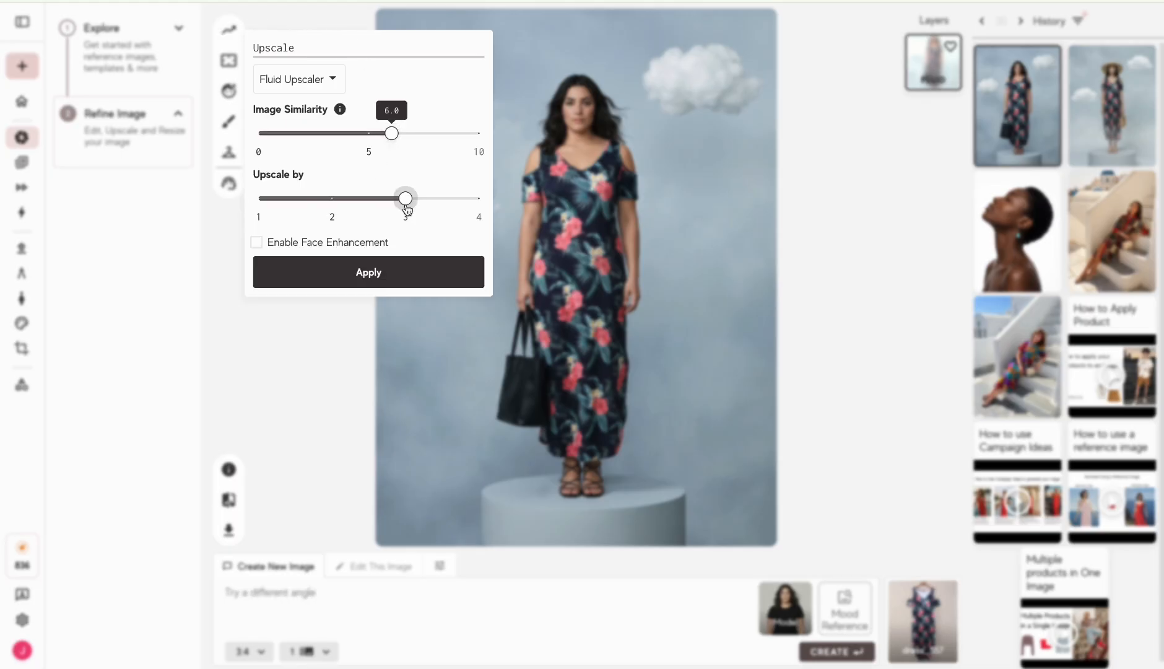
{"action": "left_click", "coordinate": [257, 243]}
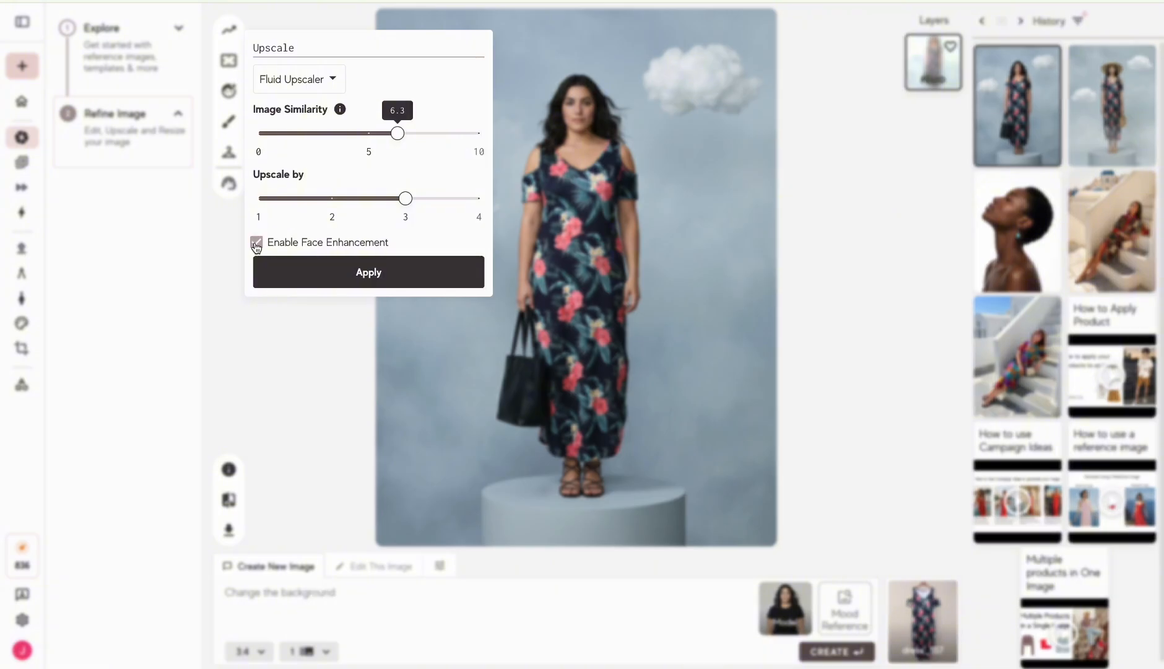
{"action": "left_click", "coordinate": [409, 276]}
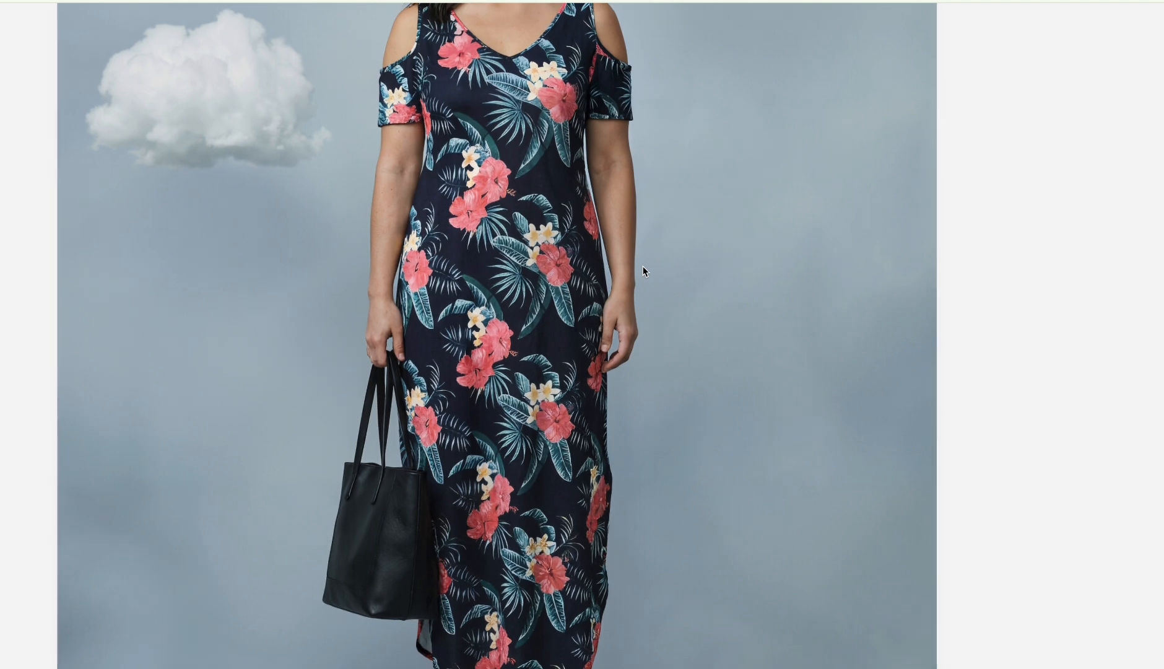
{"action": "scroll", "coordinate": [643, 266], "scroll_direction": "up", "scroll_amount": 2}
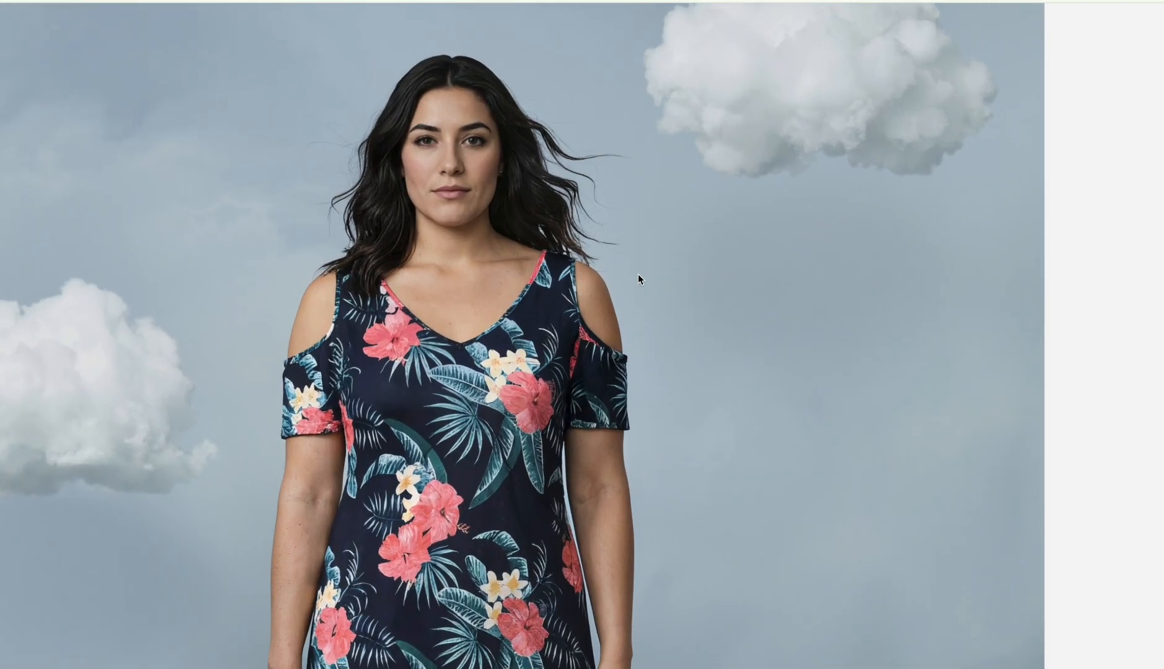
{"action": "scroll", "coordinate": [638, 274], "scroll_direction": "down", "scroll_amount": 2}
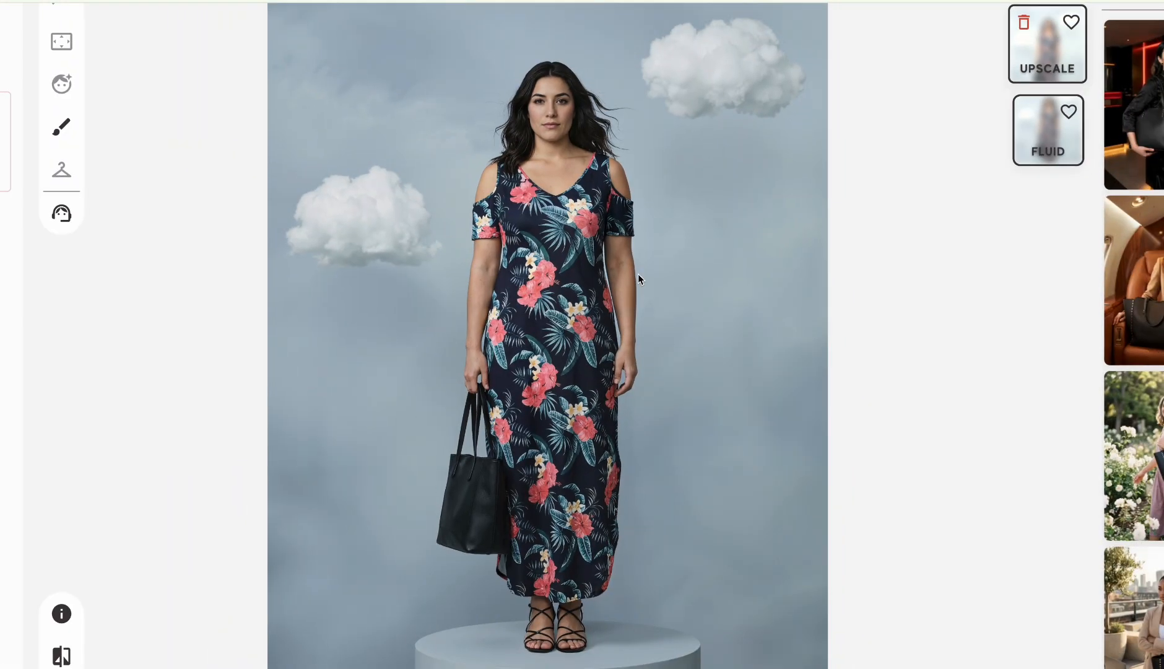
Step: Examine the upscaled black-bag image up close and download it in PNG format
{"action": "scroll", "coordinate": [638, 274], "scroll_direction": "up", "scroll_amount": 2}
{"action": "scroll", "coordinate": [638, 274], "scroll_direction": "down", "scroll_amount": 2}
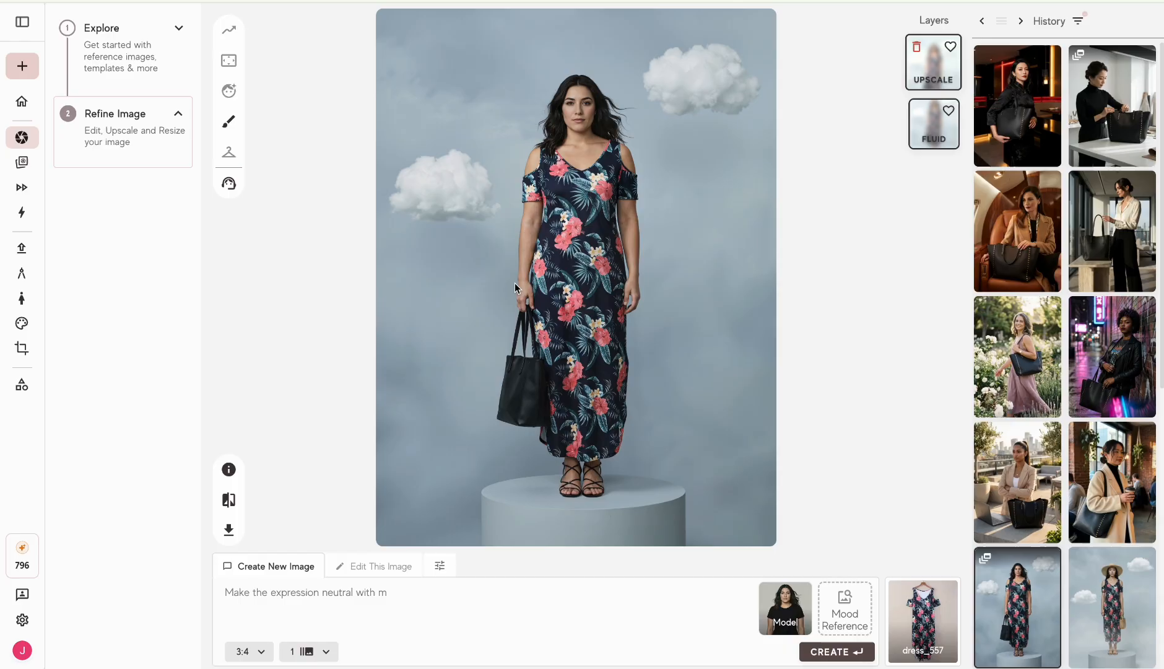
{"action": "scroll", "coordinate": [538, 226], "scroll_direction": "up", "scroll_amount": 3}
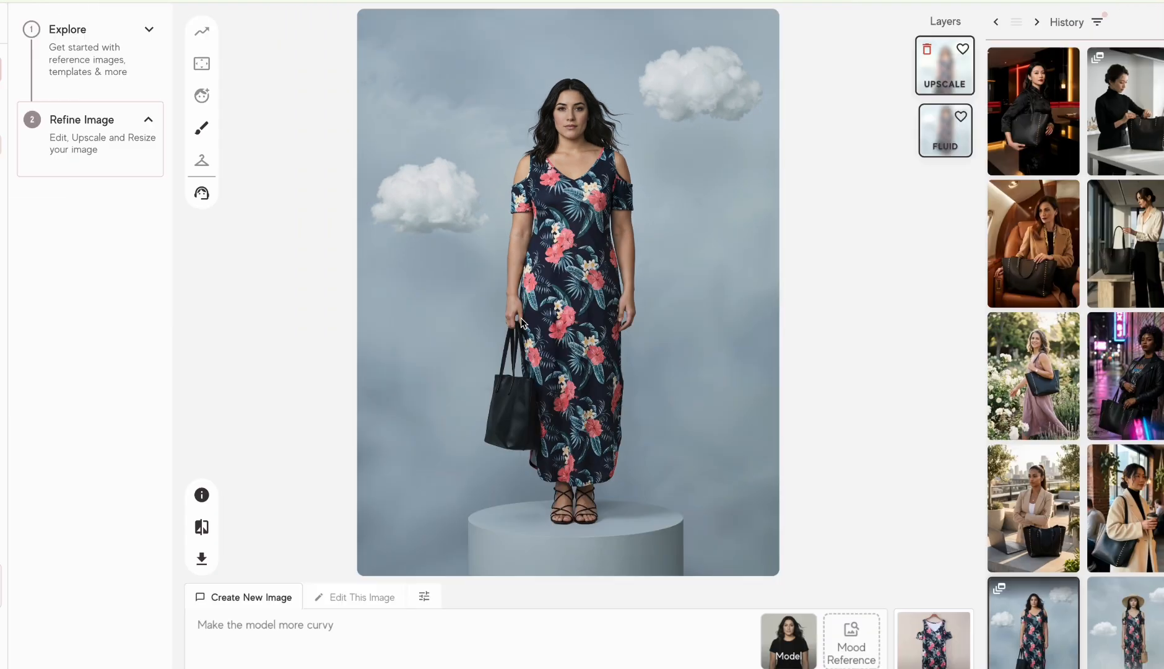
{"action": "type", "text": "Cha"}
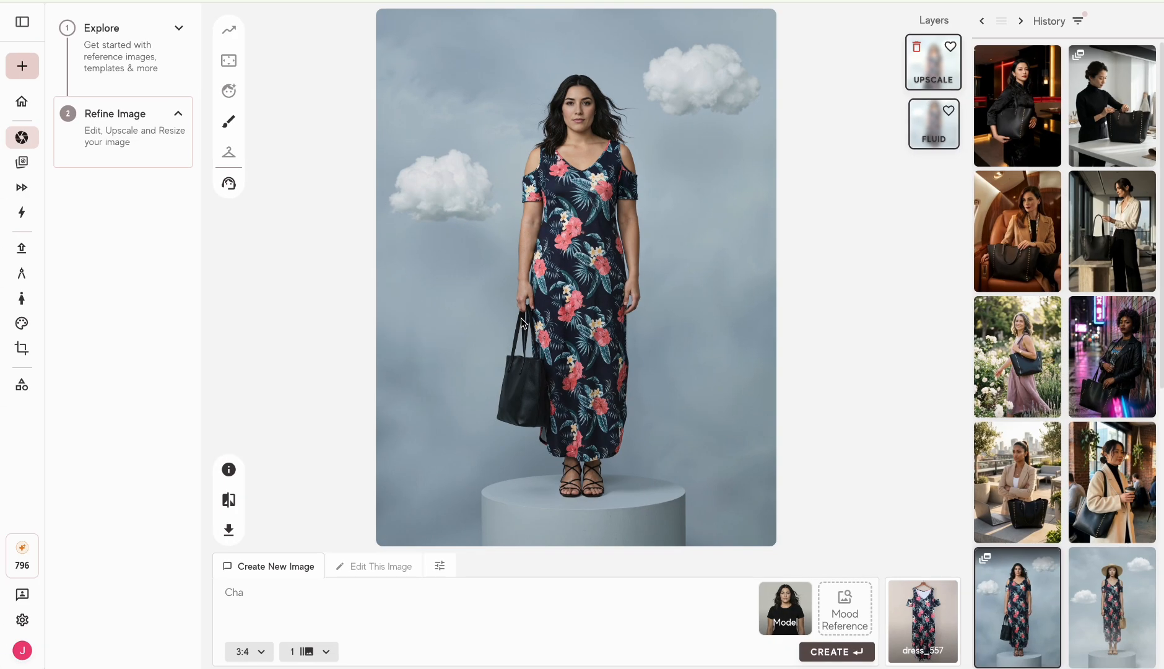
{"action": "type", "text": "nge the background to a cityscape"}
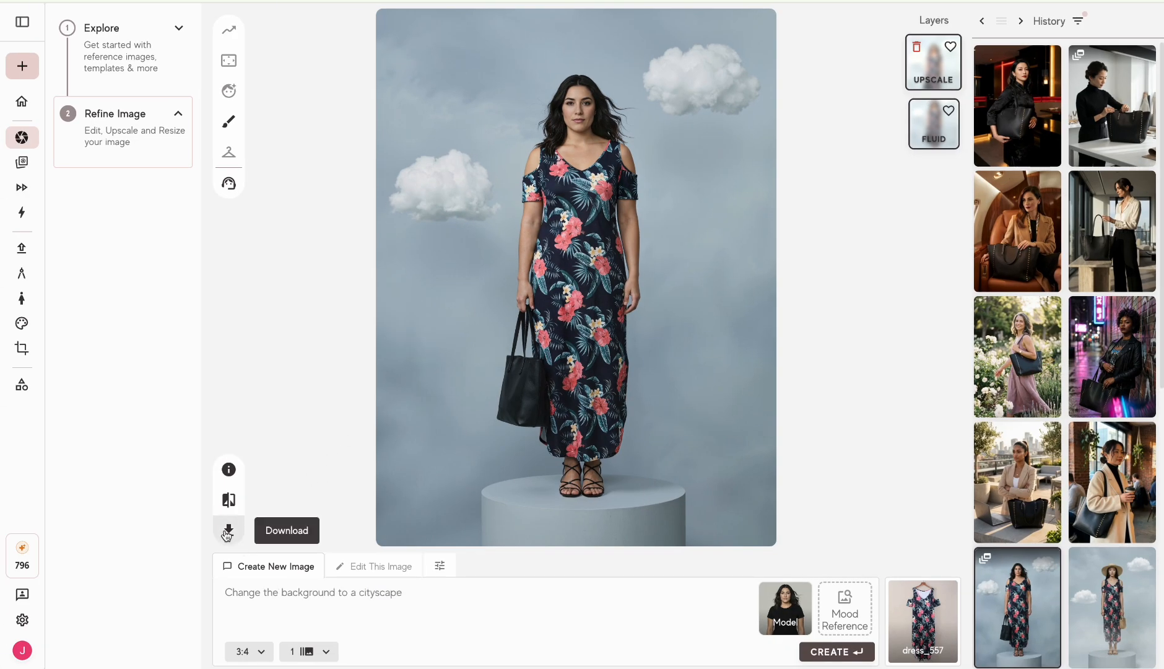
{"action": "left_click", "coordinate": [228, 532]}
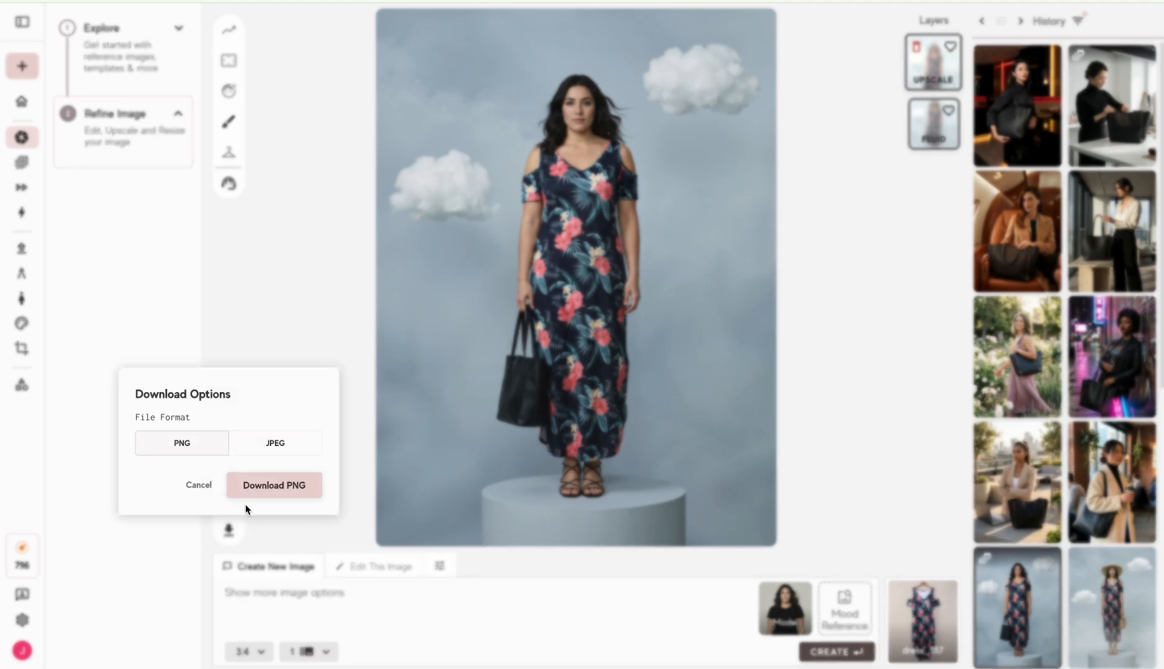
{"action": "left_click", "coordinate": [299, 486]}
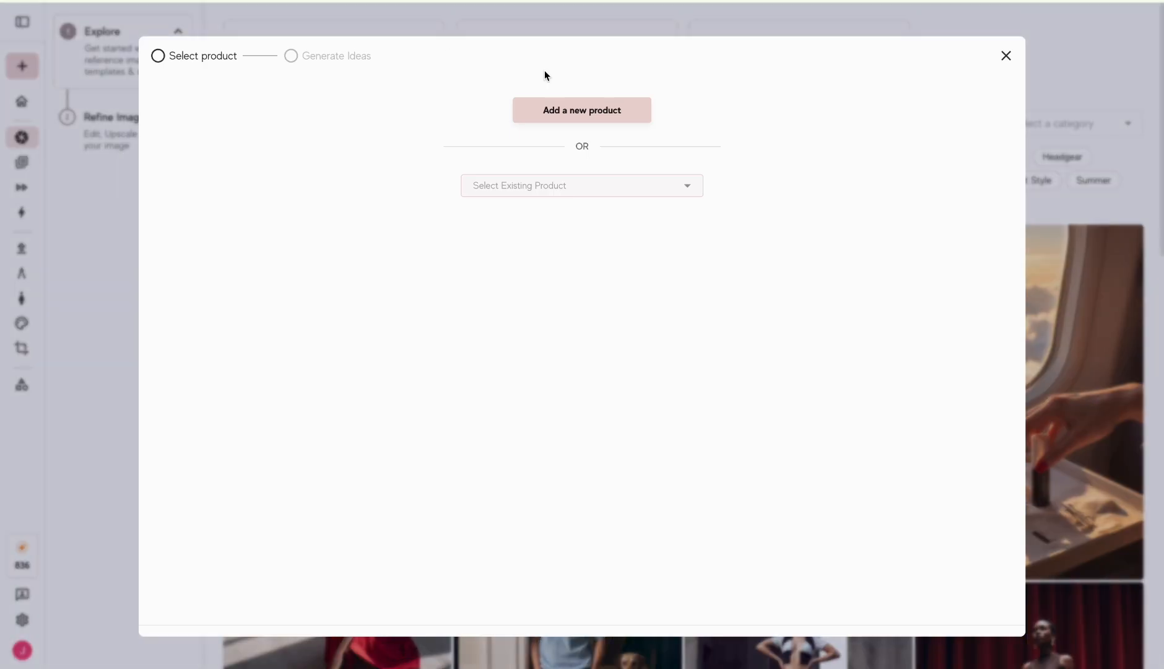
Step: Add the black studded tote as a new product by uploading its image, with category bag and name bag_592
{"action": "left_click", "coordinate": [600, 116]}
{"action": "left_click", "coordinate": [574, 472]}
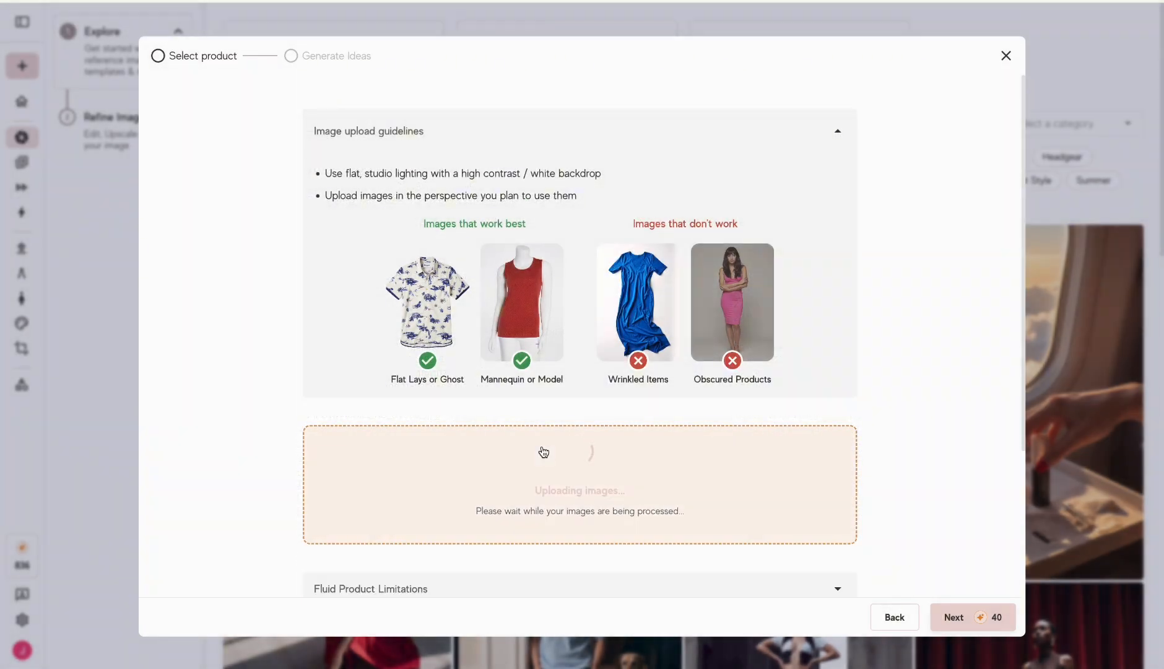
{"action": "scroll", "coordinate": [850, 475], "scroll_direction": "down", "scroll_amount": 5}
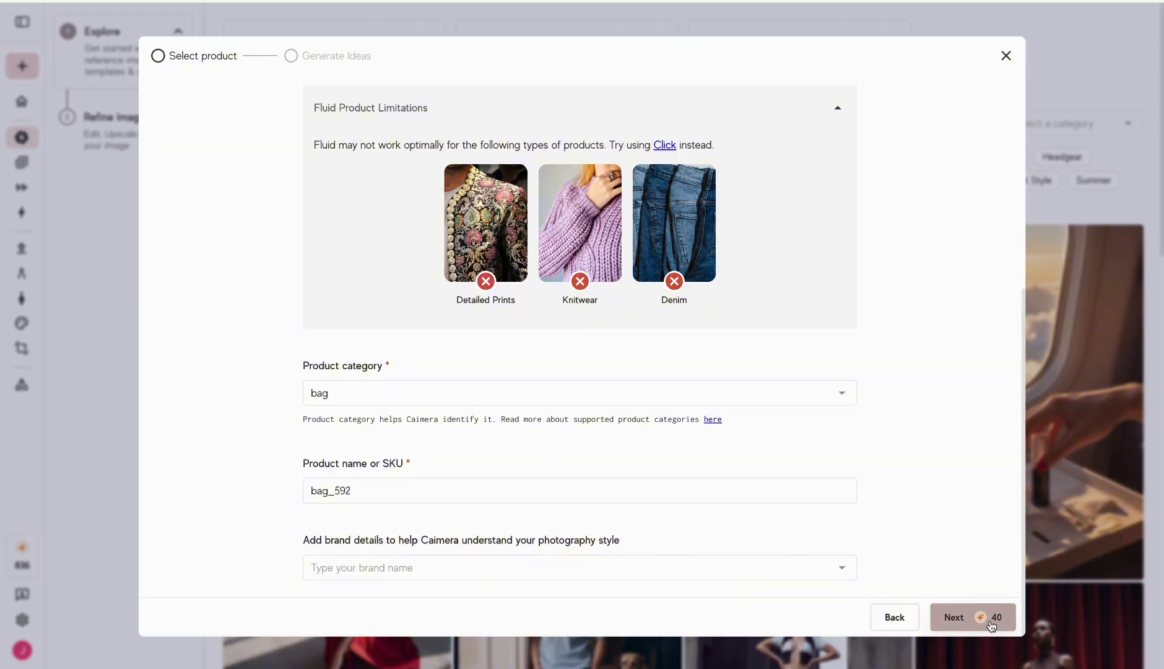
{"action": "left_click", "coordinate": [991, 625]}
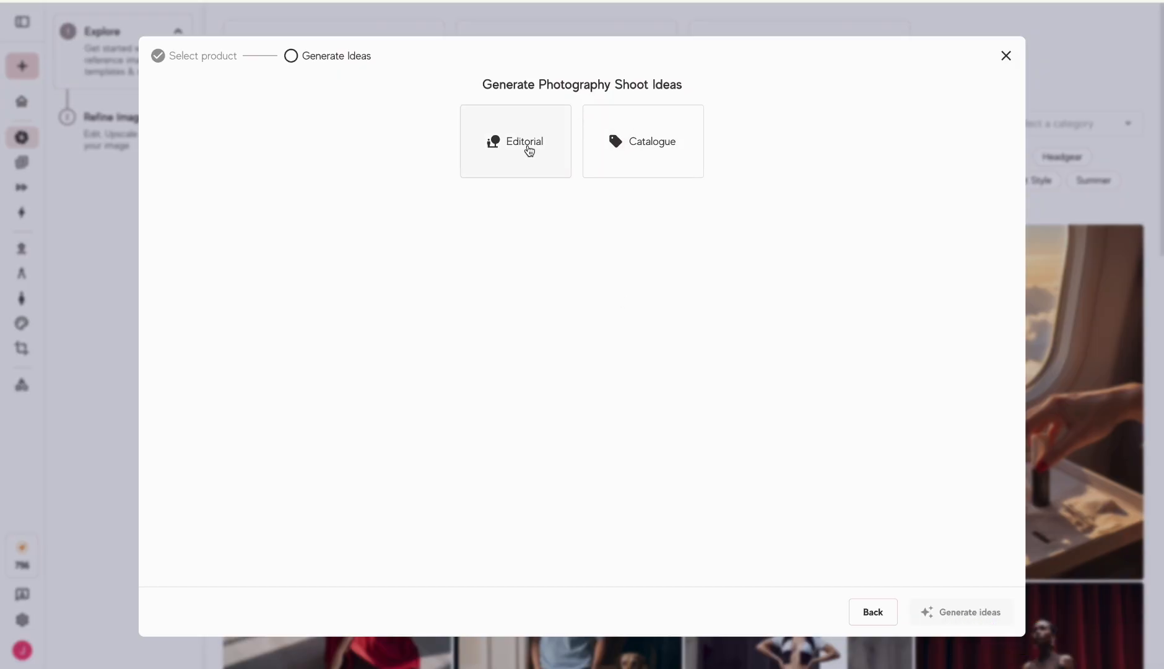
Step: Generate Editorial photography shoot ideas for the bag in 3:4 ratio, without a brand reference
{"action": "left_click", "coordinate": [529, 151]}
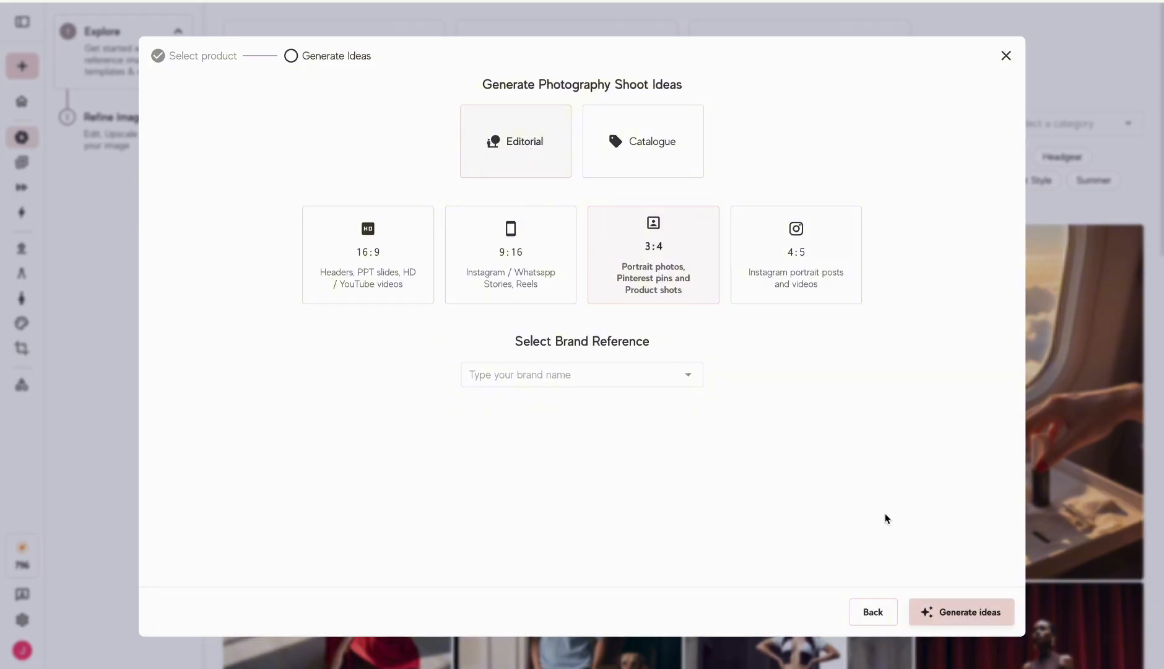
{"action": "left_click", "coordinate": [546, 373]}
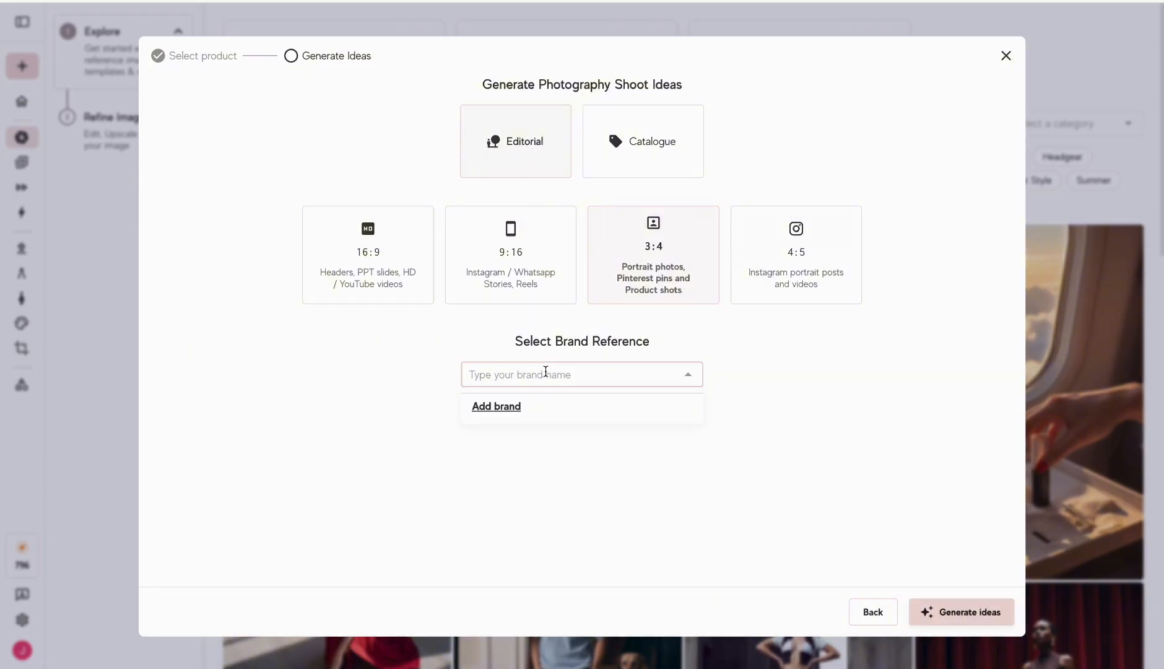
{"action": "left_click", "coordinate": [496, 406]}
{"action": "left_click", "coordinate": [419, 440]}
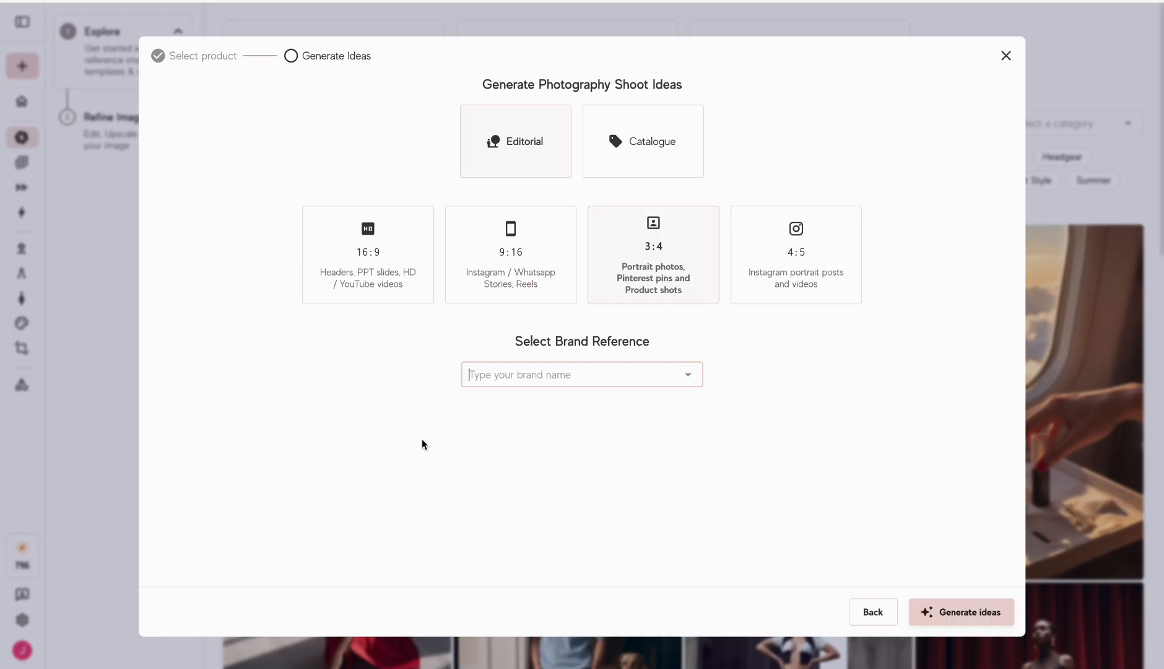
{"action": "left_click", "coordinate": [975, 614]}
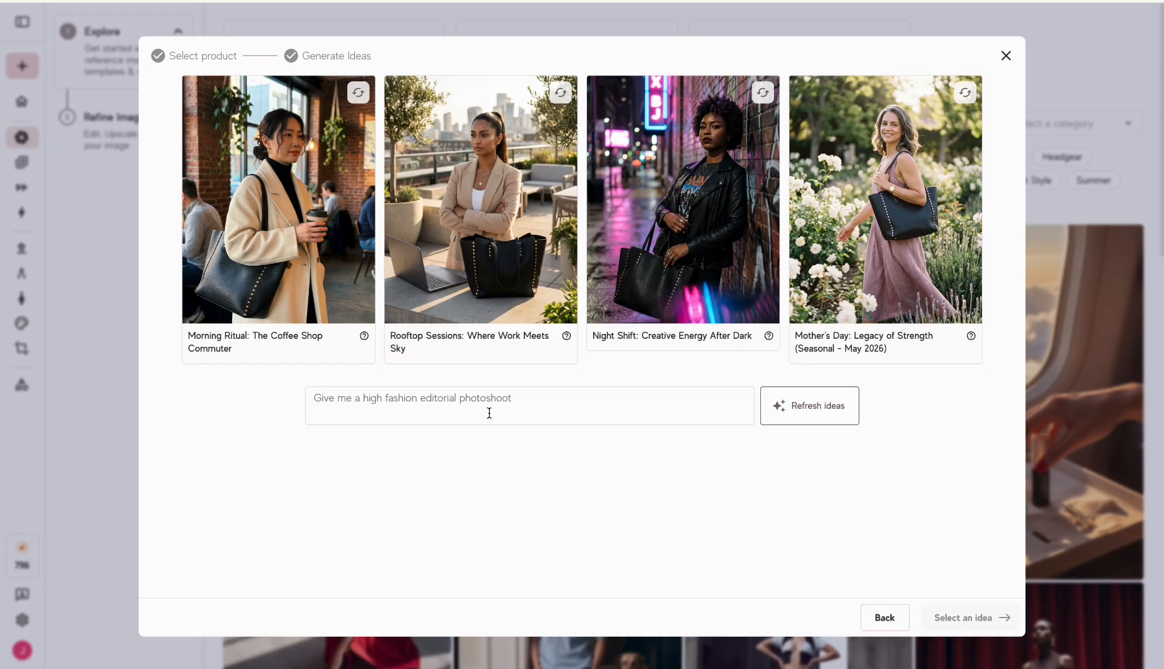
Step: Refresh the shoot ideas with the feedback "I want more luxury ideas with more focus on the bag"
{"action": "left_click", "coordinate": [490, 413]}
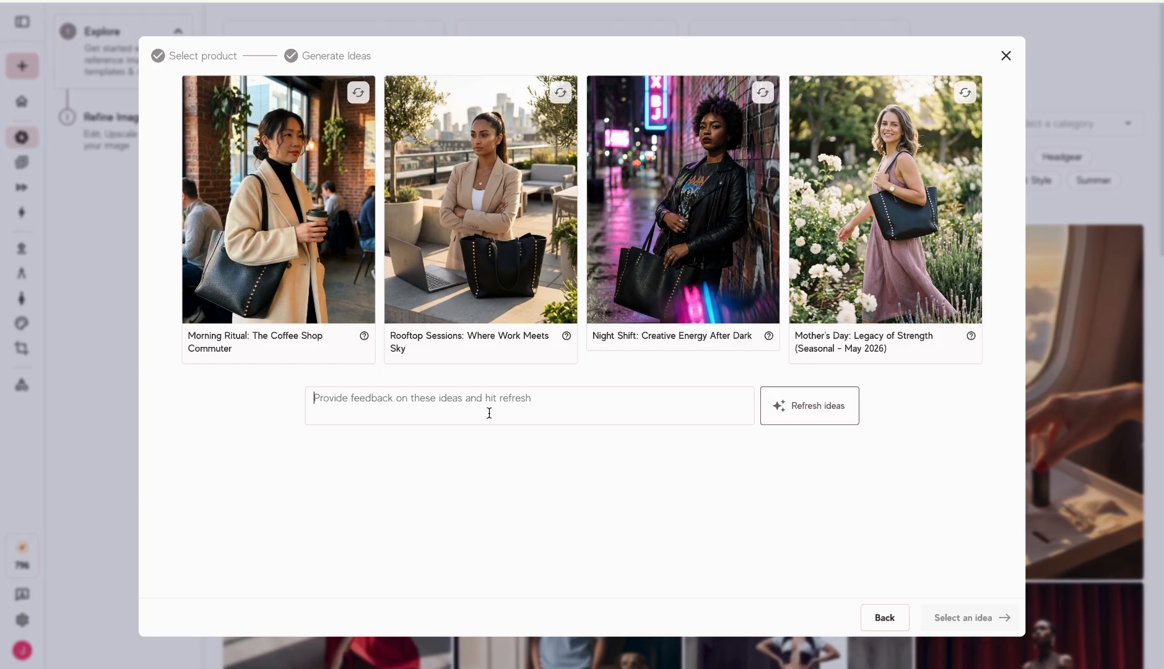
{"action": "type", "text": "I want more luxury ideas  with m"}
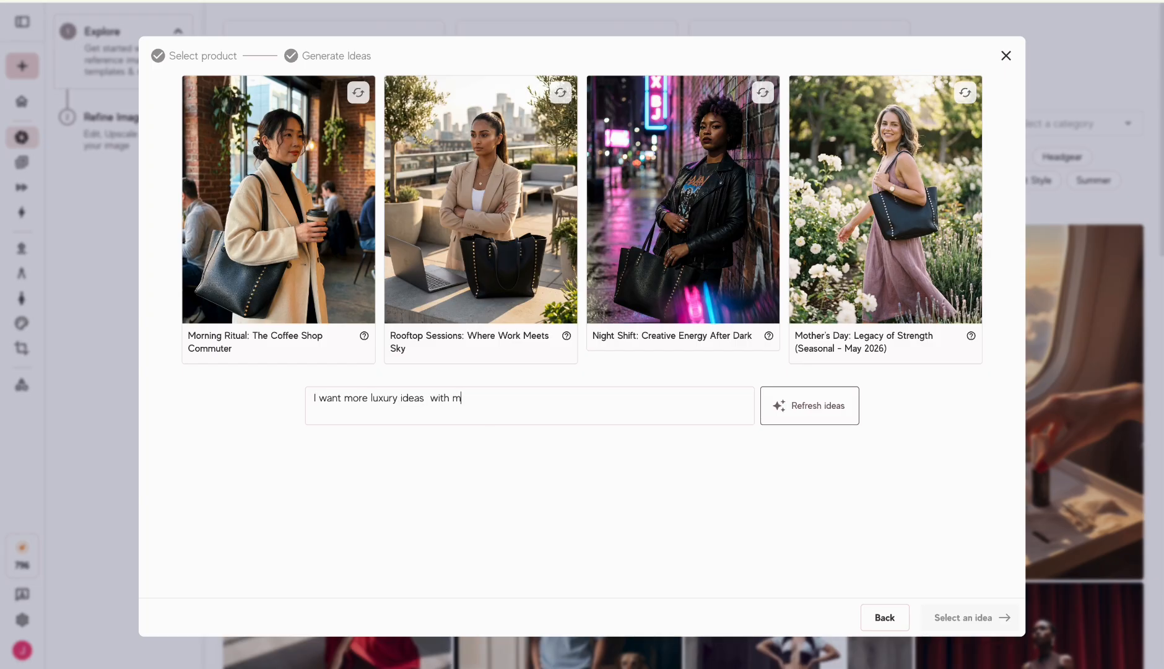
{"action": "type", "text": "ore focus on the bag"}
{"action": "left_click", "coordinate": [431, 401]}
{"action": "key", "text": "BackSpace"}
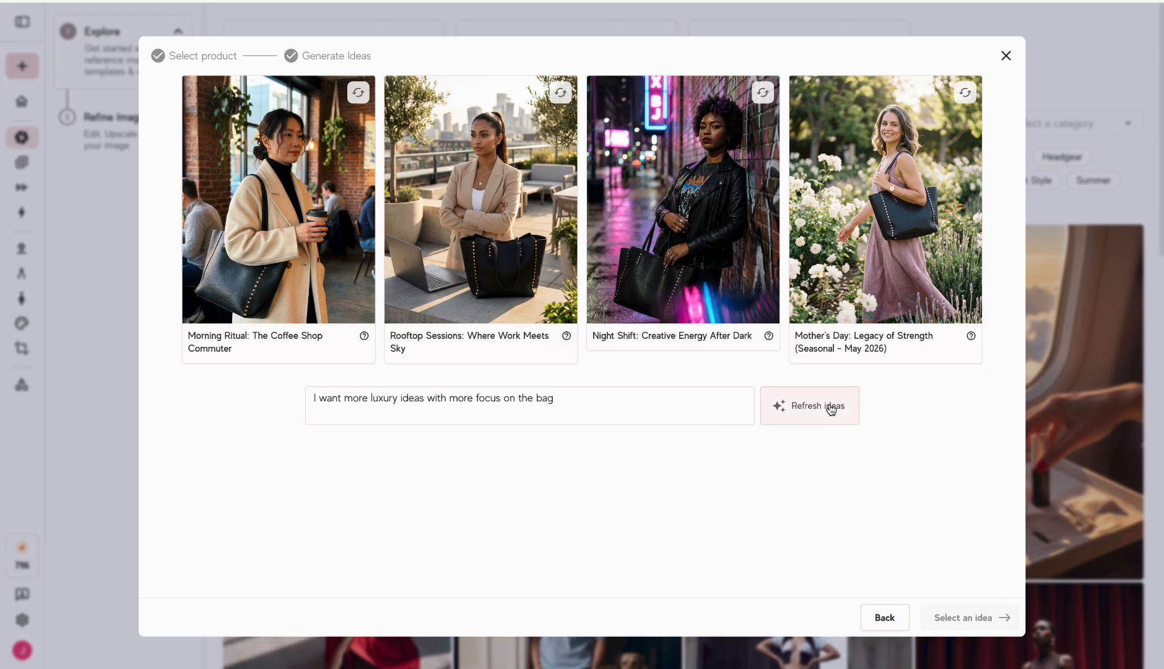
{"action": "left_click", "coordinate": [831, 407]}
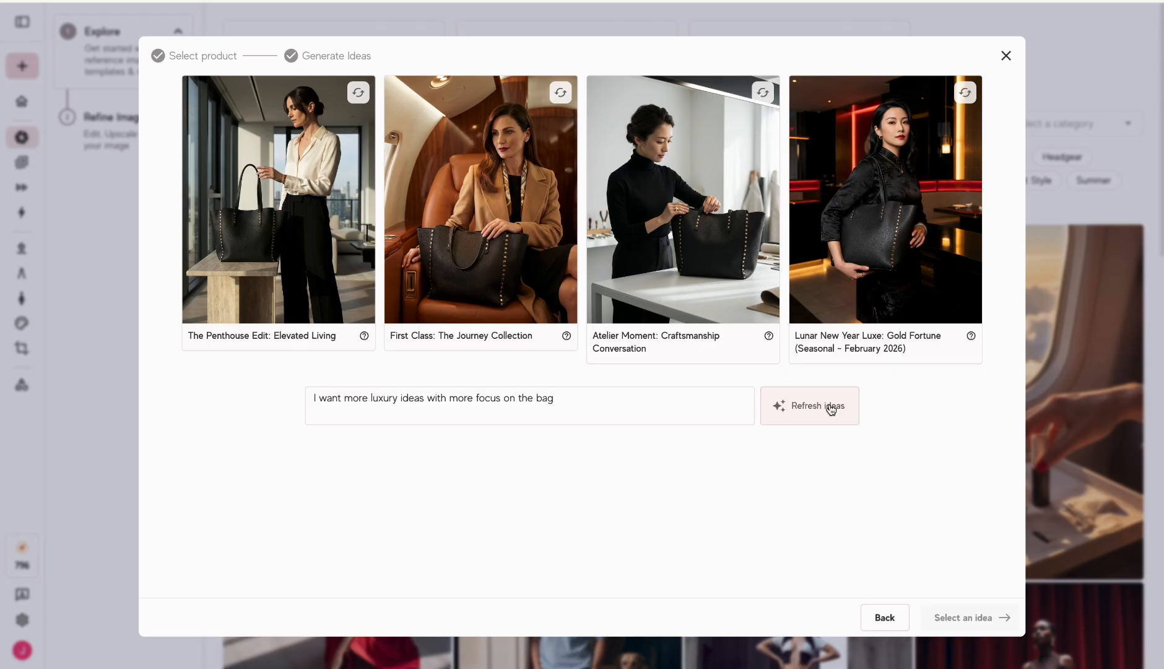
Step: Take the luxury bag ideas into refinement and download the Atelier Moment image as a PNG
{"action": "left_click", "coordinate": [322, 152]}
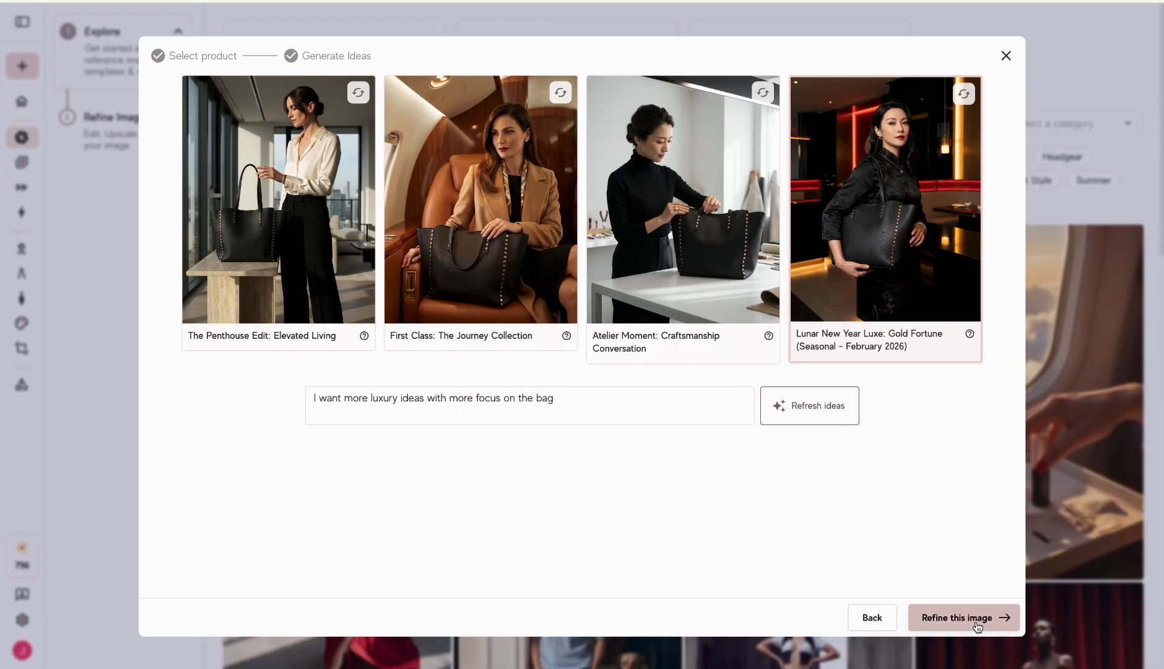
{"action": "left_click", "coordinate": [977, 626]}
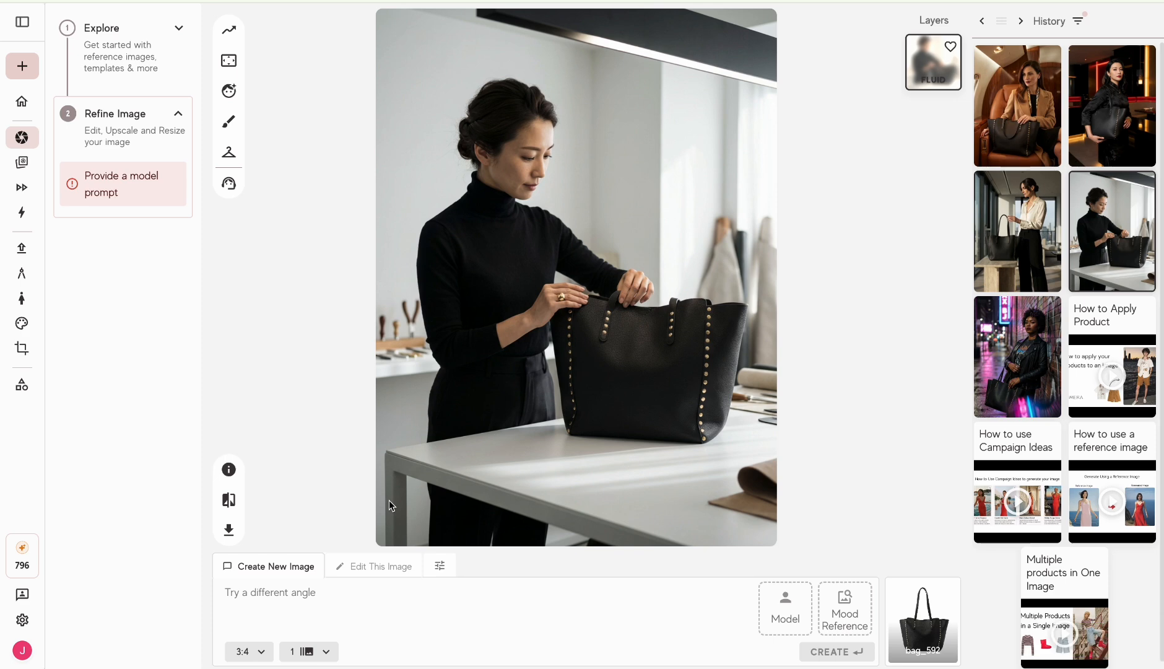
{"action": "left_click", "coordinate": [228, 529]}
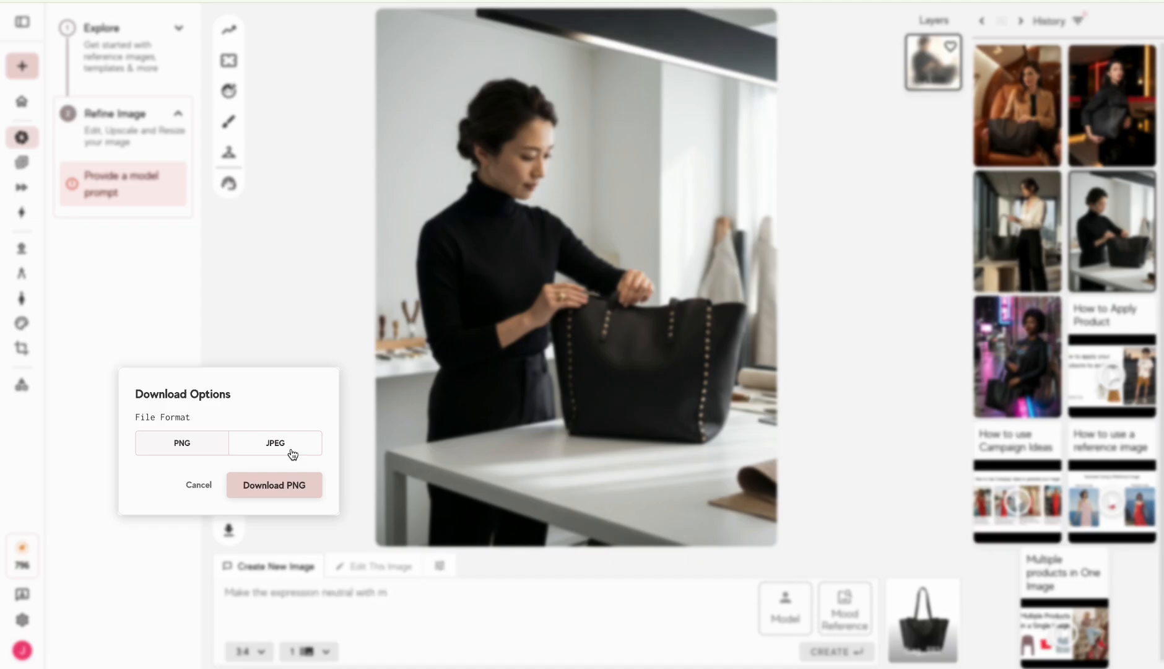
{"action": "left_click", "coordinate": [297, 489]}
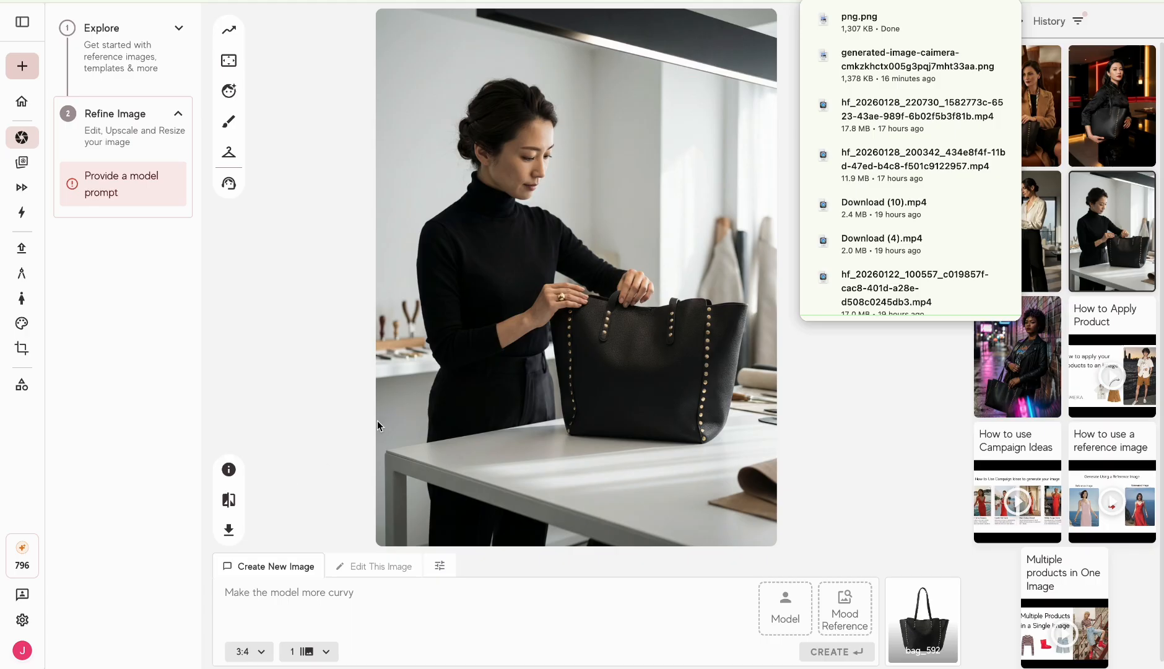
Step: Browse the female models available for the bag image and close the selection without choosing one
{"action": "left_click", "coordinate": [785, 611]}
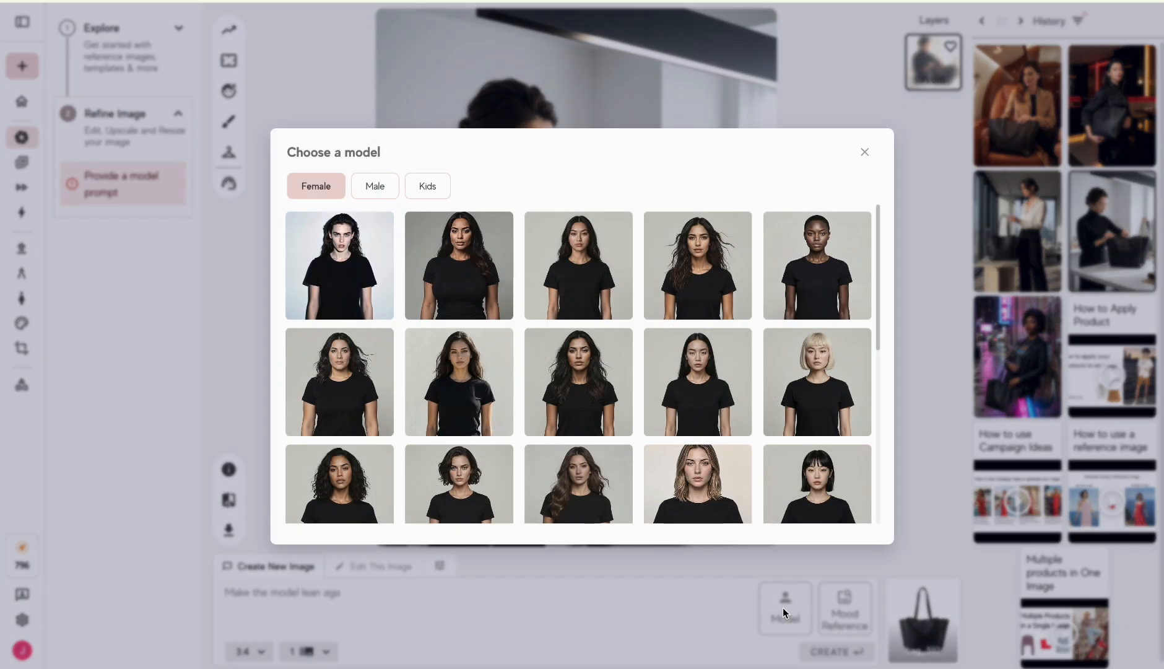
{"action": "scroll", "coordinate": [820, 314], "scroll_direction": "down", "scroll_amount": 6}
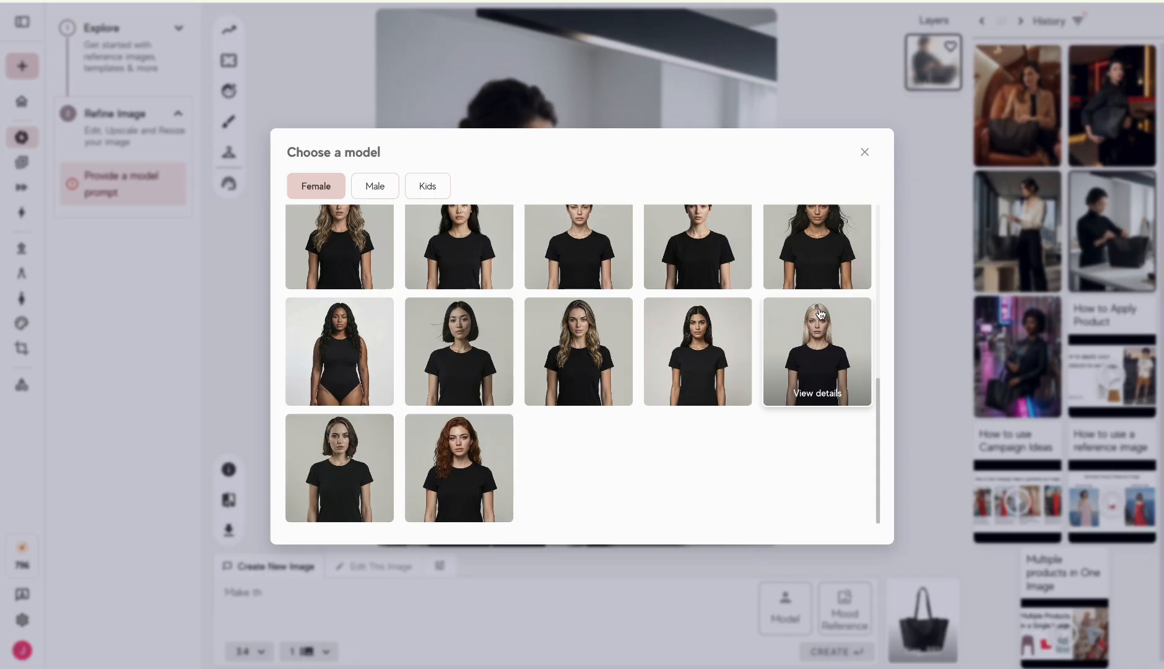
{"action": "scroll", "coordinate": [820, 314], "scroll_direction": "up", "scroll_amount": 6}
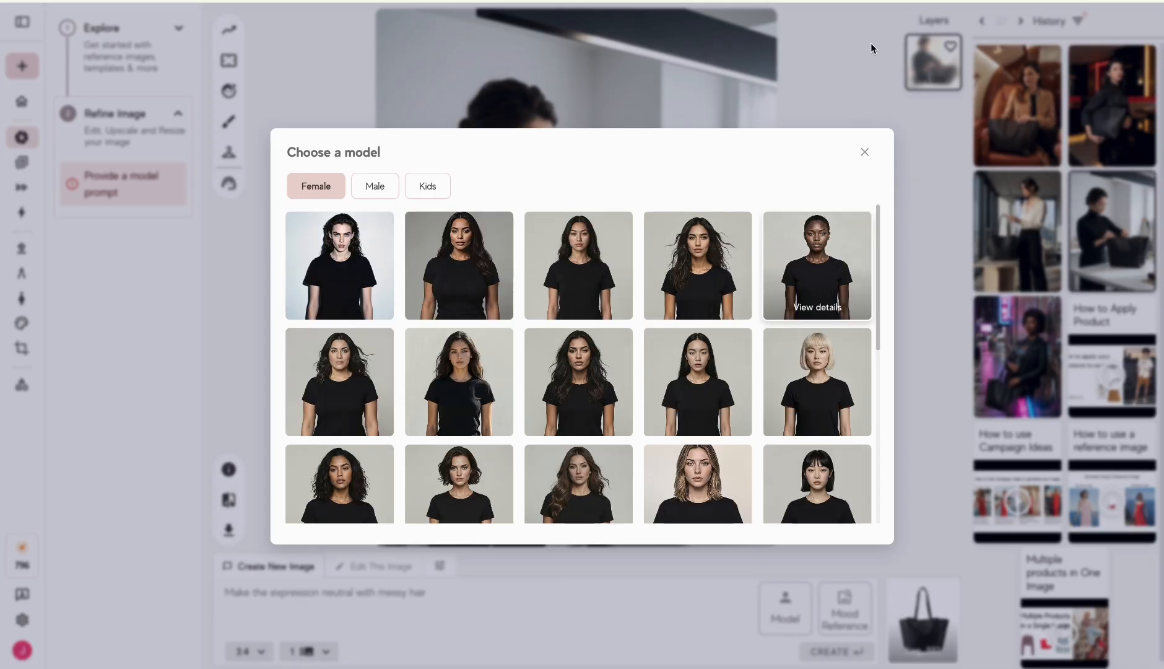
{"action": "left_click", "coordinate": [865, 153]}
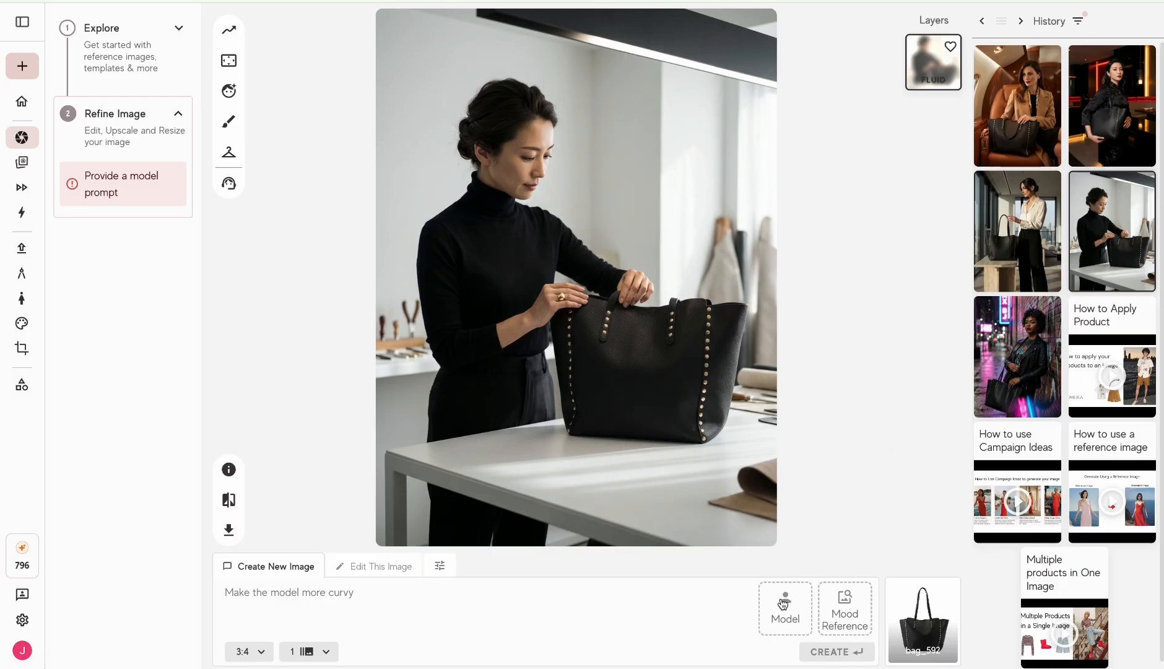
{"action": "type", "text": "Change the background"}
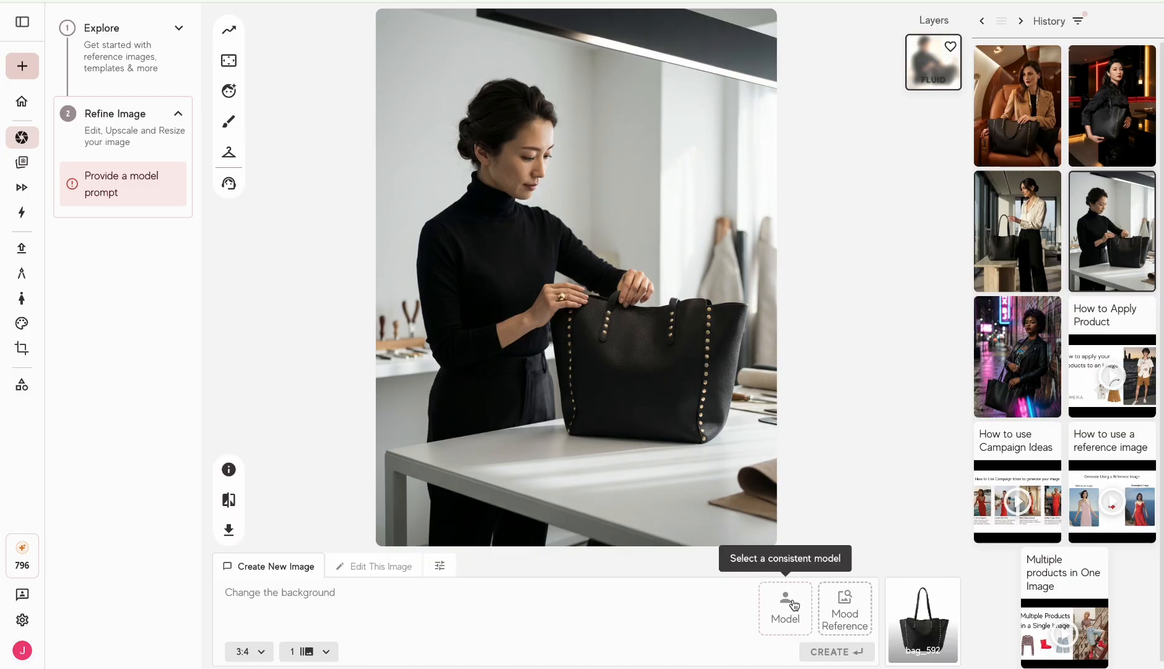
{"action": "left_click", "coordinate": [795, 605]}
{"action": "scroll", "coordinate": [583, 371], "scroll_direction": "down", "scroll_amount": 5}
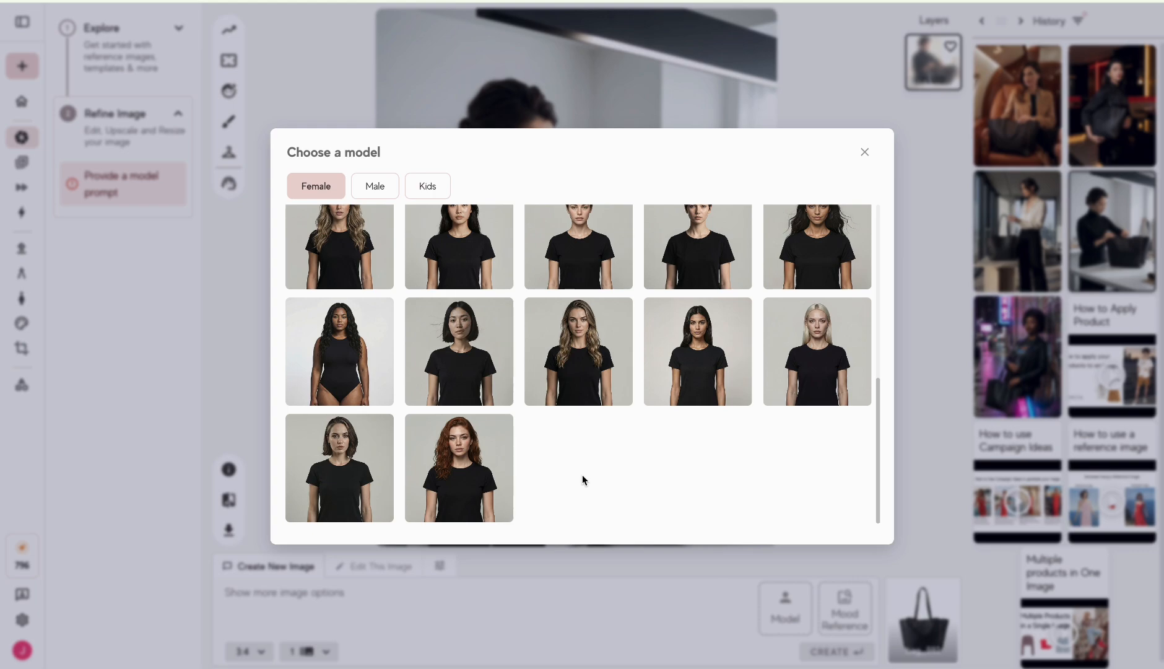
{"action": "left_click", "coordinate": [867, 151]}
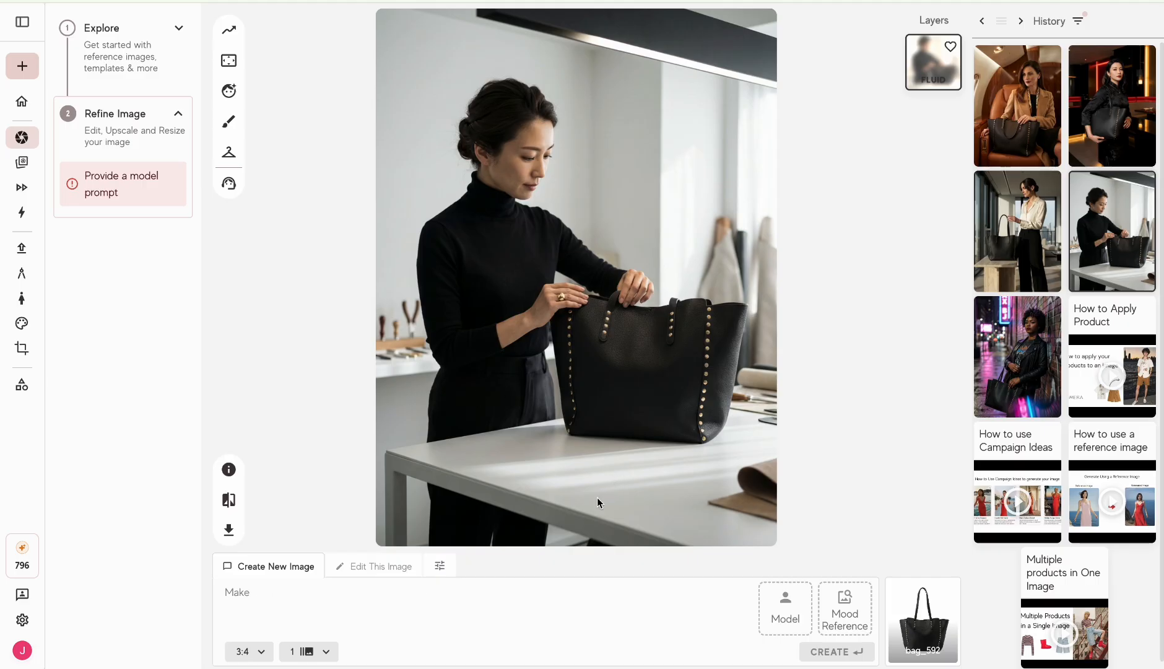
Step: Add "A pair of scissors" to a brushed area of the tabletop in front of the bag, and download the edited image as a PNG
{"action": "left_click", "coordinate": [228, 128]}
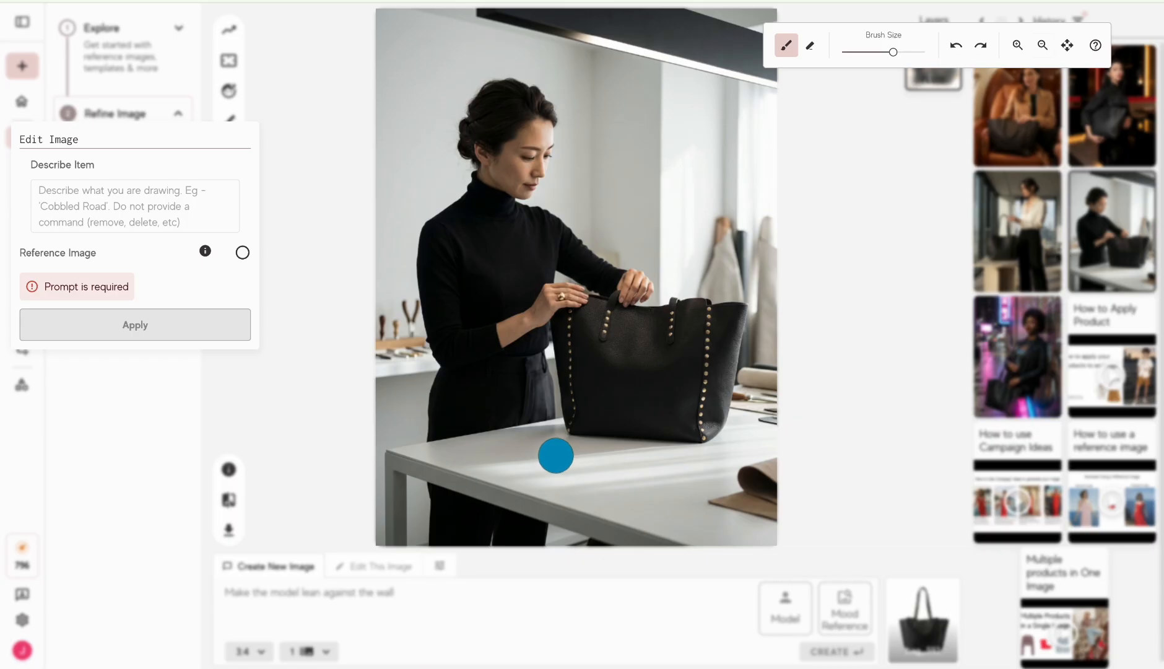
{"action": "mouse_move", "coordinate": [556, 455]}
{"action": "left_mouse_down"}
{"action": "mouse_move", "coordinate": [607, 472]}
{"action": "mouse_move", "coordinate": [539, 462]}
{"action": "mouse_move", "coordinate": [579, 471]}
{"action": "left_mouse_up"}
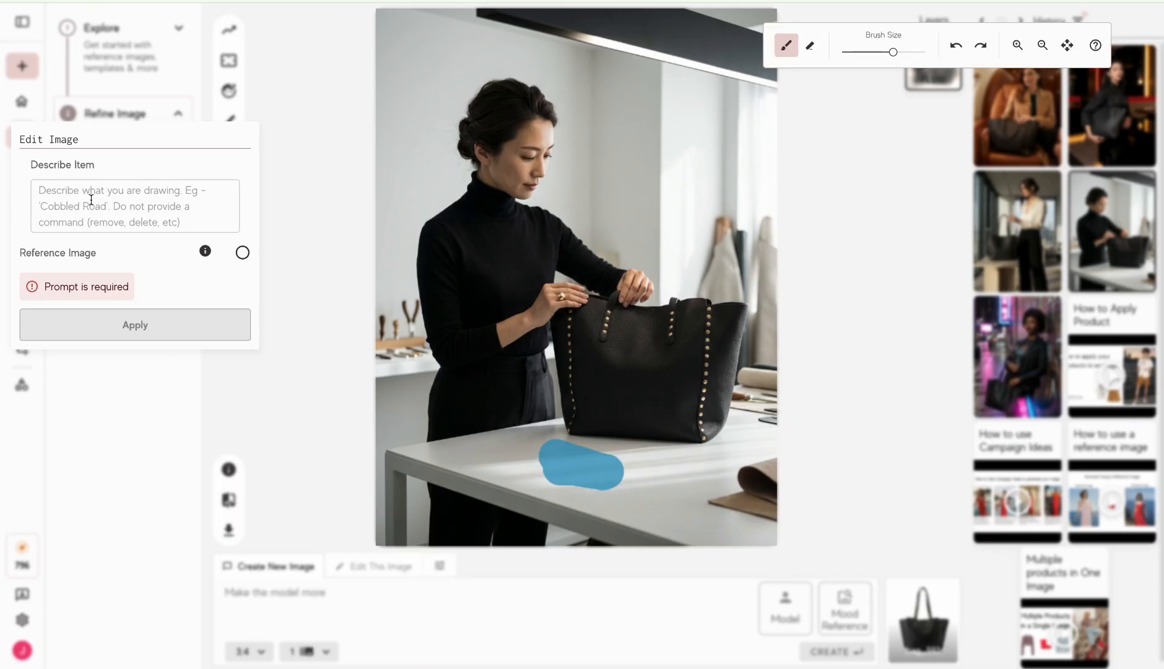
{"action": "left_click", "coordinate": [102, 191]}
{"action": "type", "text": "A pair of scissors"}
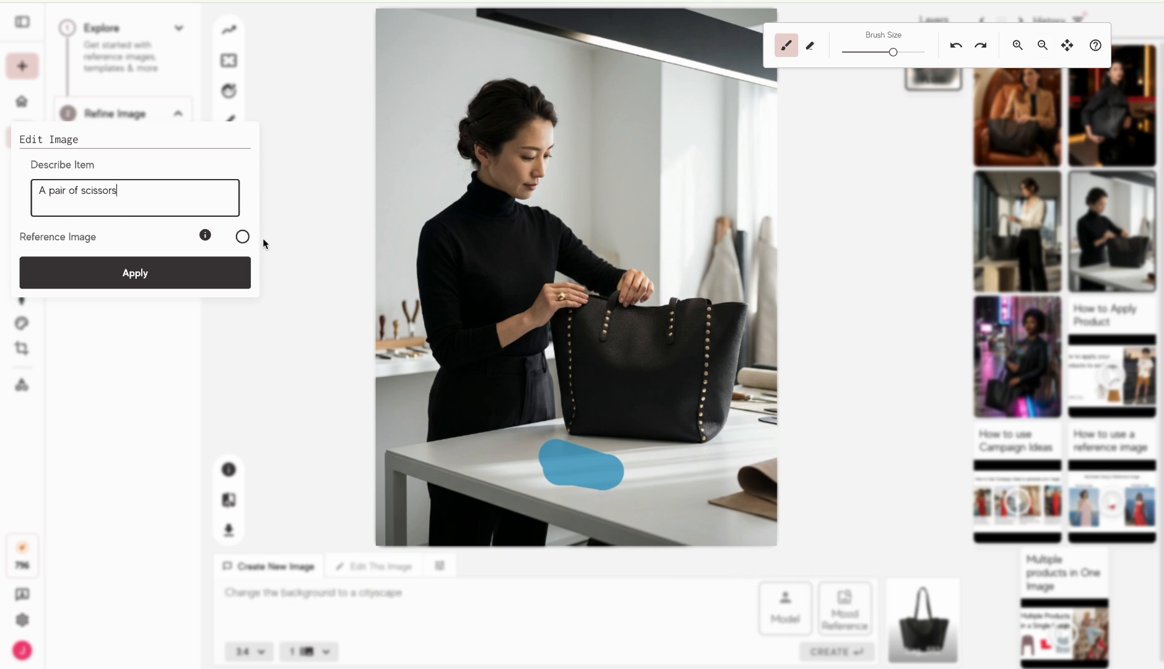
{"action": "left_click", "coordinate": [198, 273]}
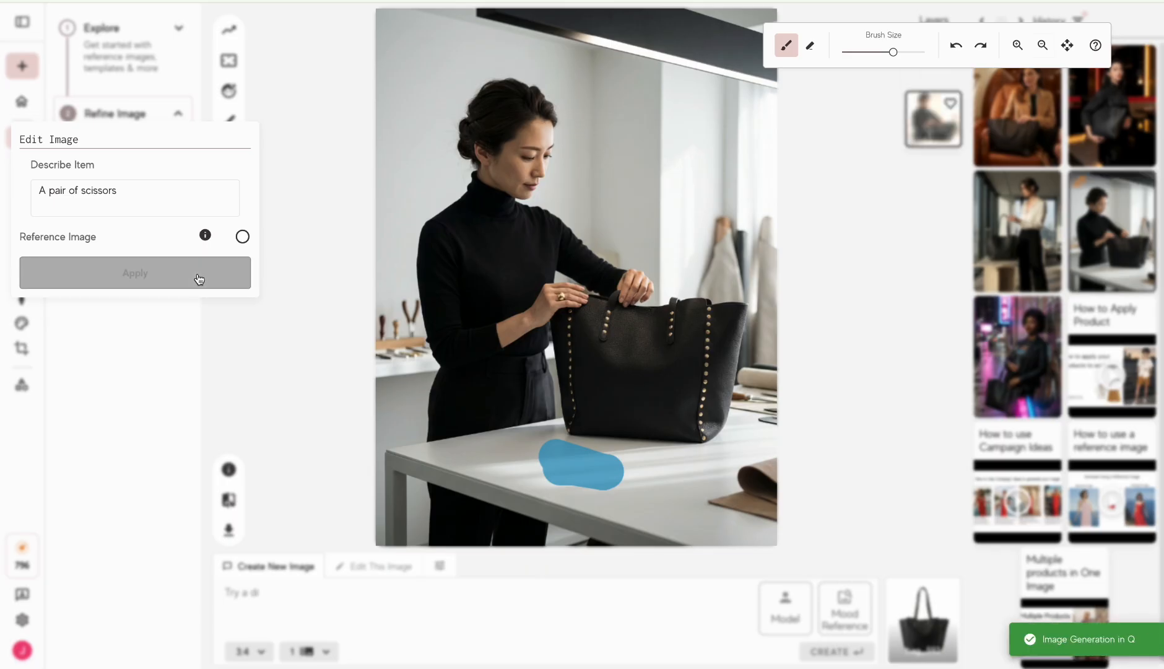
{"action": "left_click", "coordinate": [198, 275]}
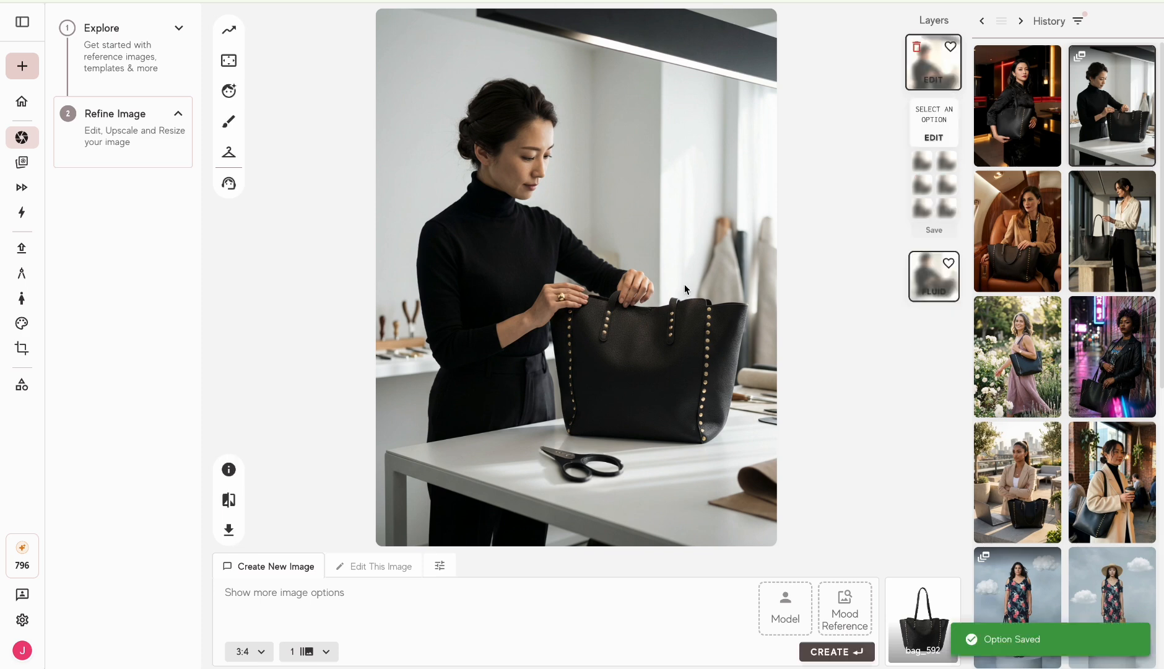
{"action": "left_click", "coordinate": [231, 530]}
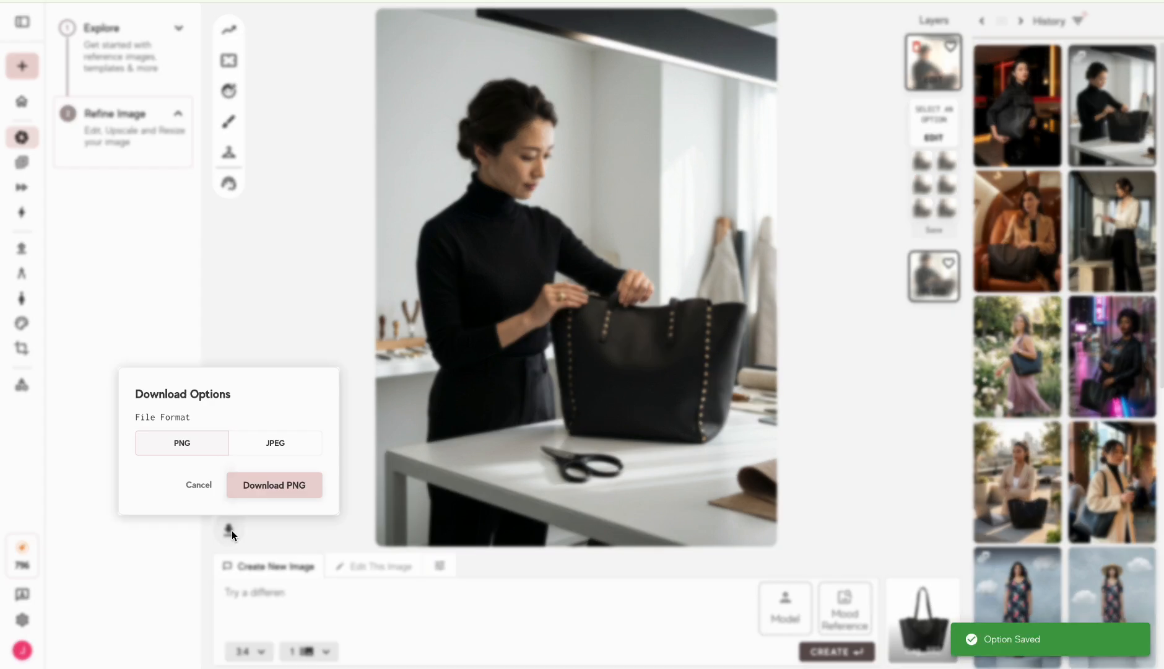
{"action": "left_click", "coordinate": [287, 489]}
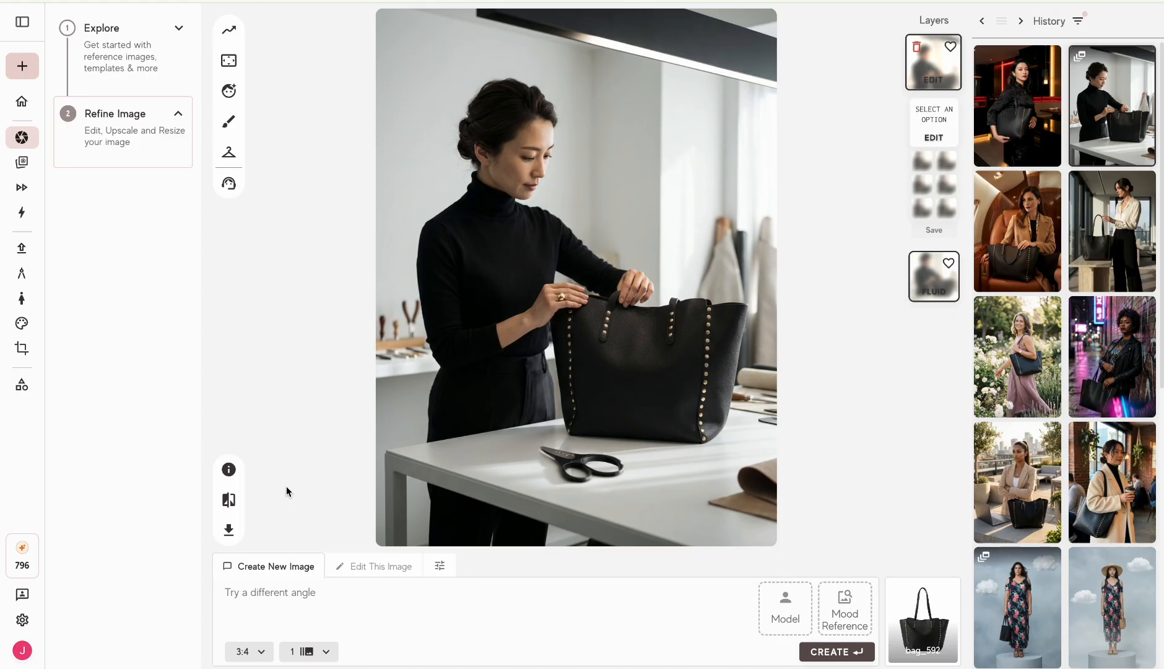
Step: Start a new Editorial Images session from the home page and open the past generations
{"action": "scroll", "coordinate": [1103, 251], "scroll_direction": "down", "scroll_amount": 2}
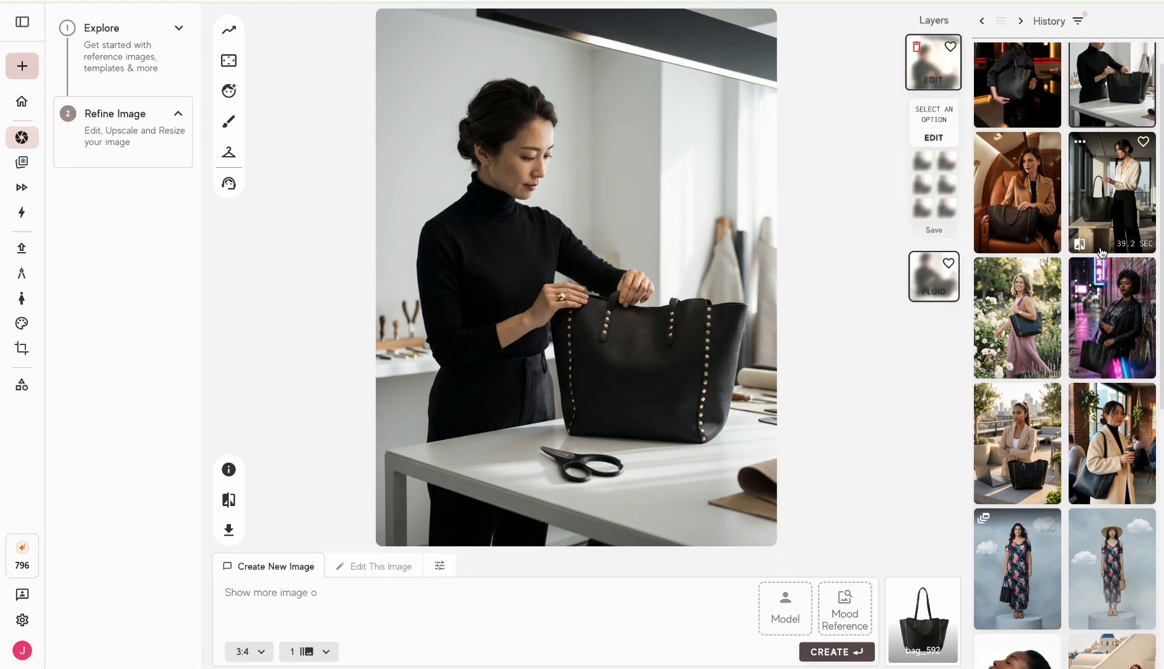
{"action": "scroll", "coordinate": [1103, 252], "scroll_direction": "up", "scroll_amount": 2}
{"action": "left_click", "coordinate": [1123, 246]}
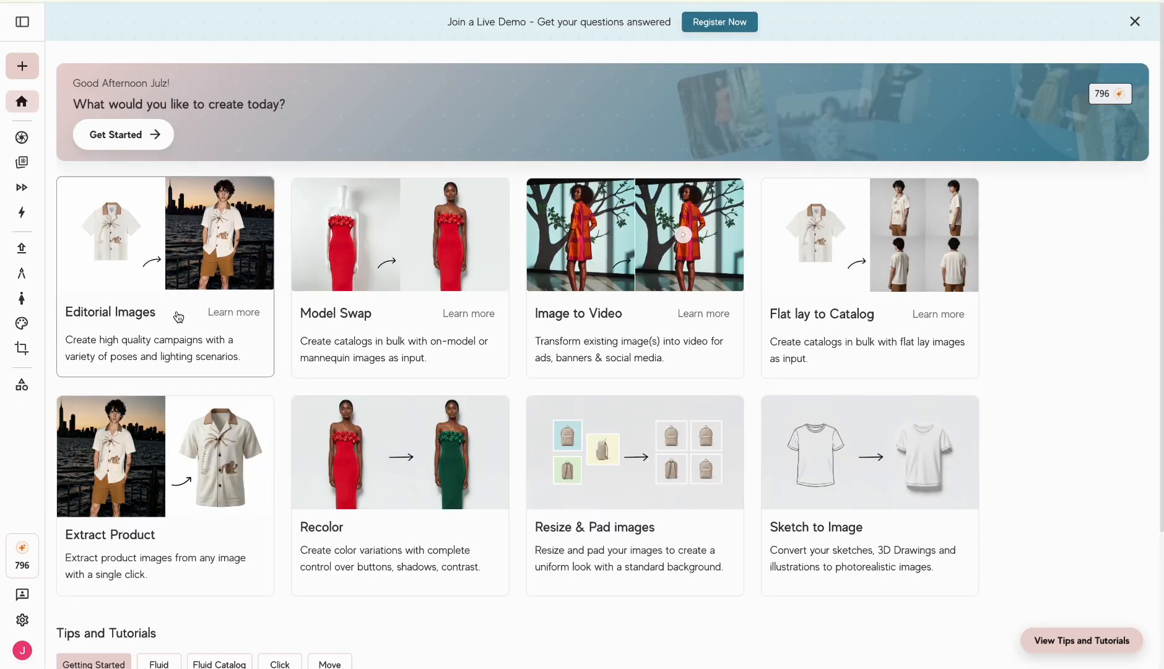
{"action": "left_click", "coordinate": [179, 317]}
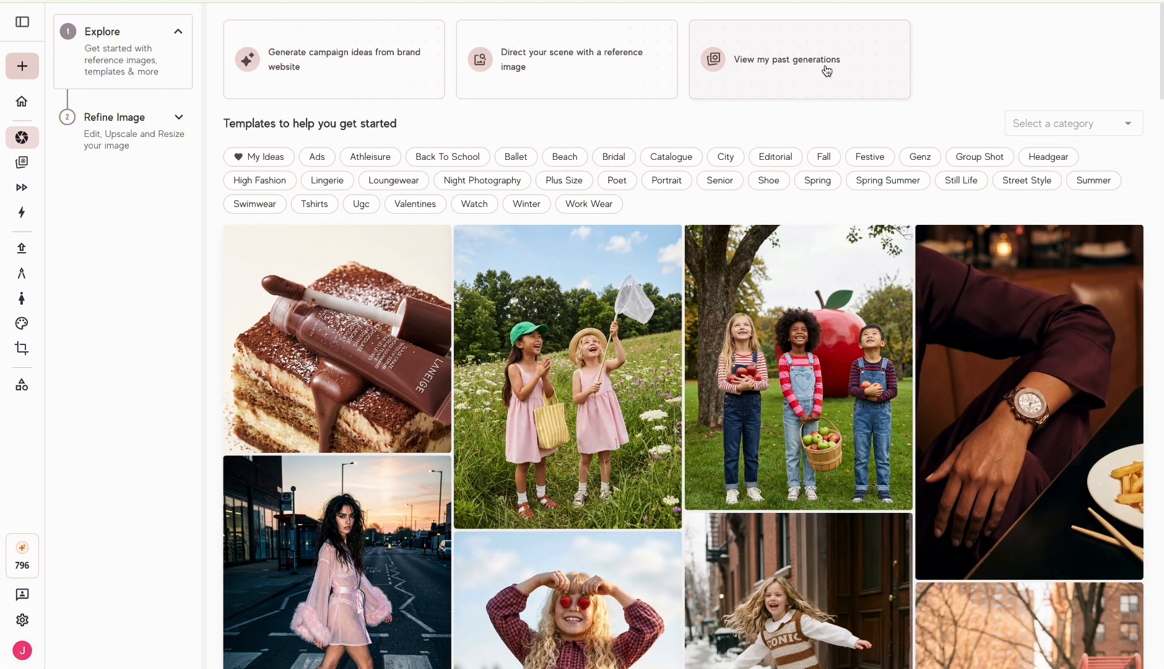
{"action": "left_click", "coordinate": [790, 72]}
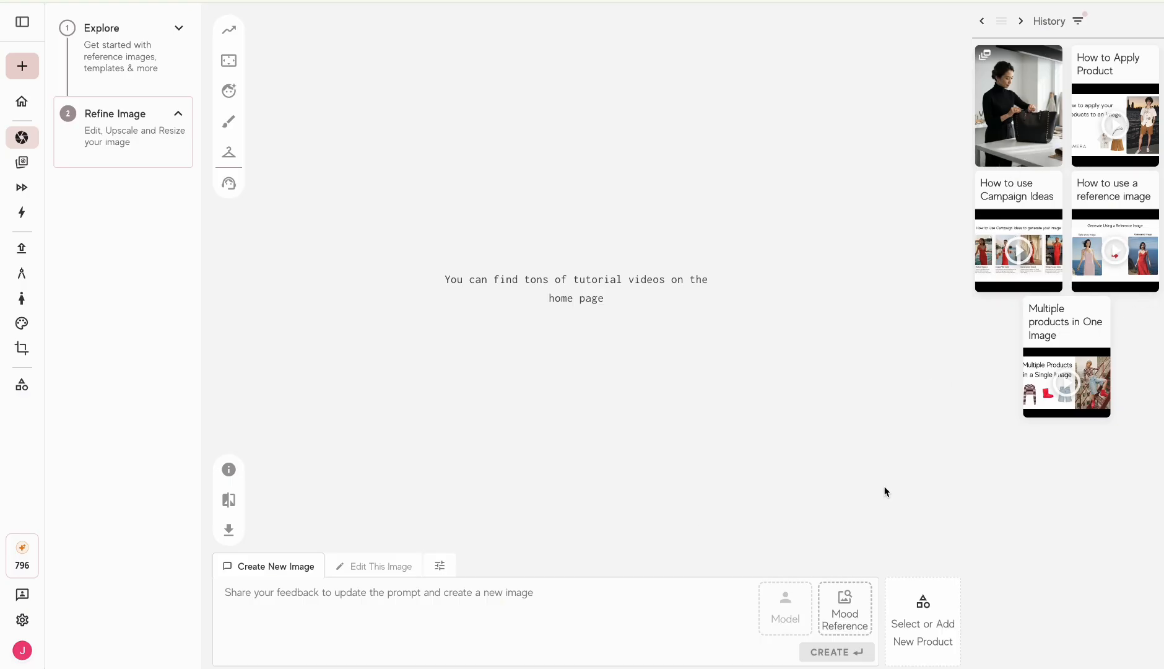
Step: Add the black polka-dot dress as a new product with category dress and the name dress_192
{"action": "left_click", "coordinate": [845, 614]}
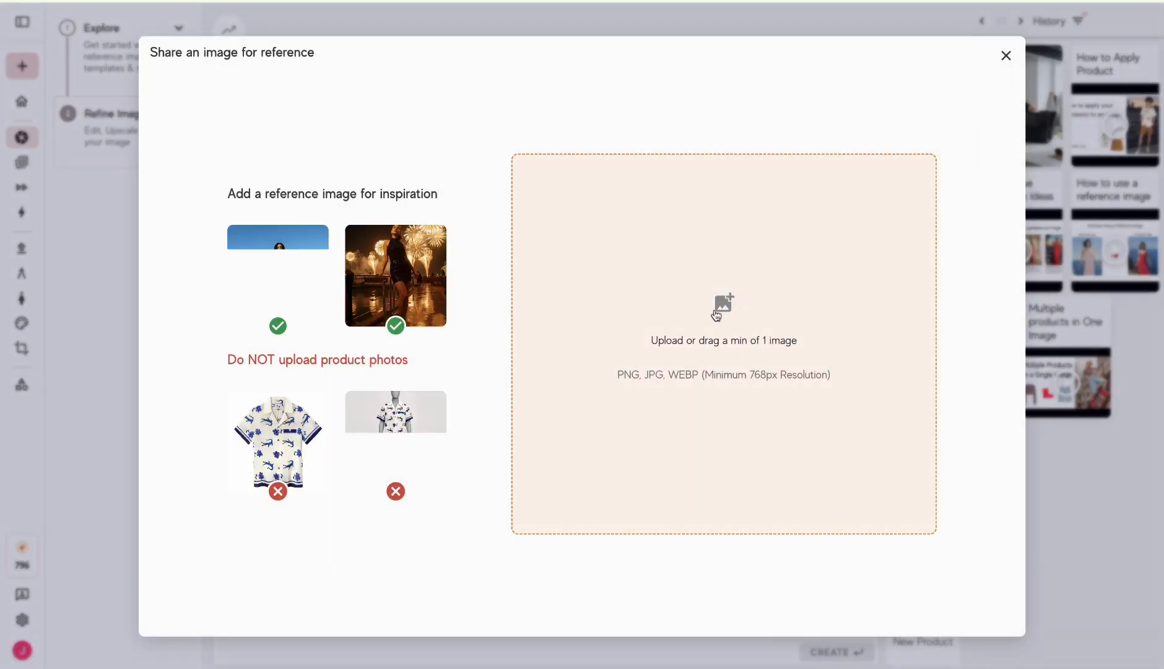
{"action": "left_click", "coordinate": [925, 602]}
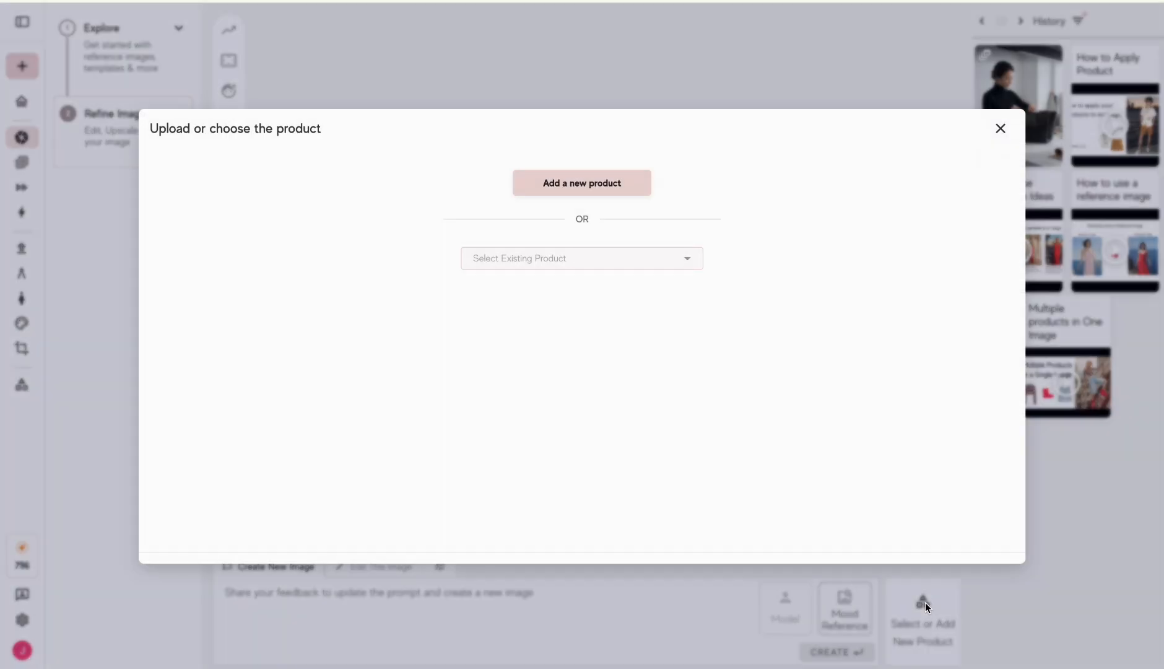
{"action": "left_click", "coordinate": [618, 184]}
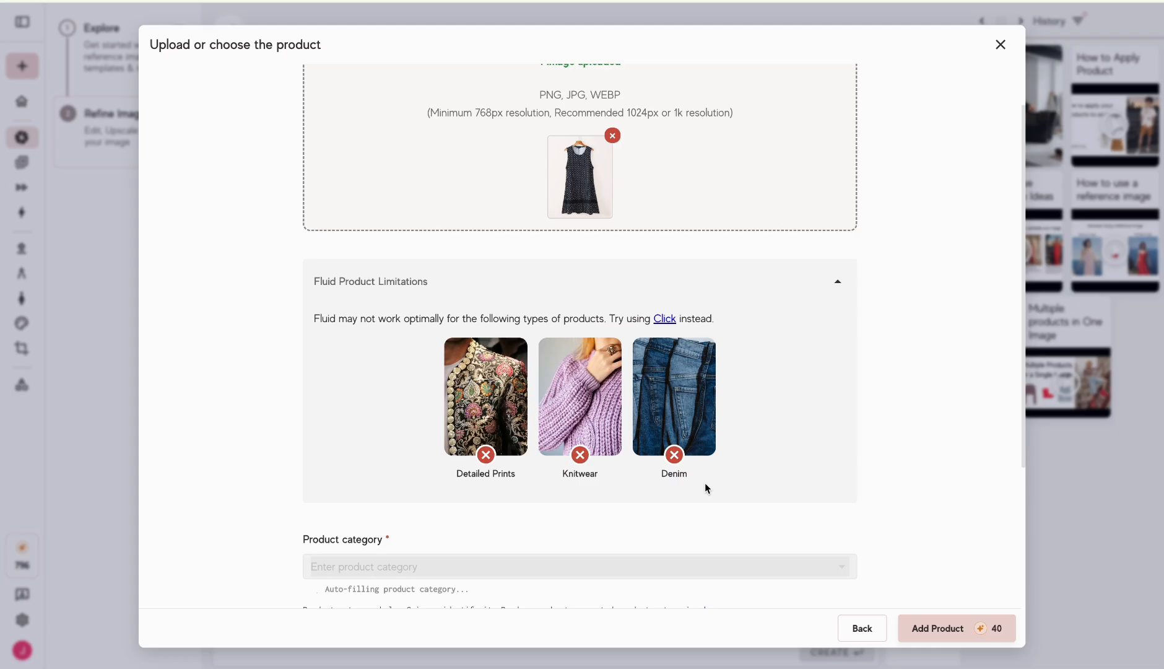
{"action": "scroll", "coordinate": [705, 488], "scroll_direction": "down", "scroll_amount": 5}
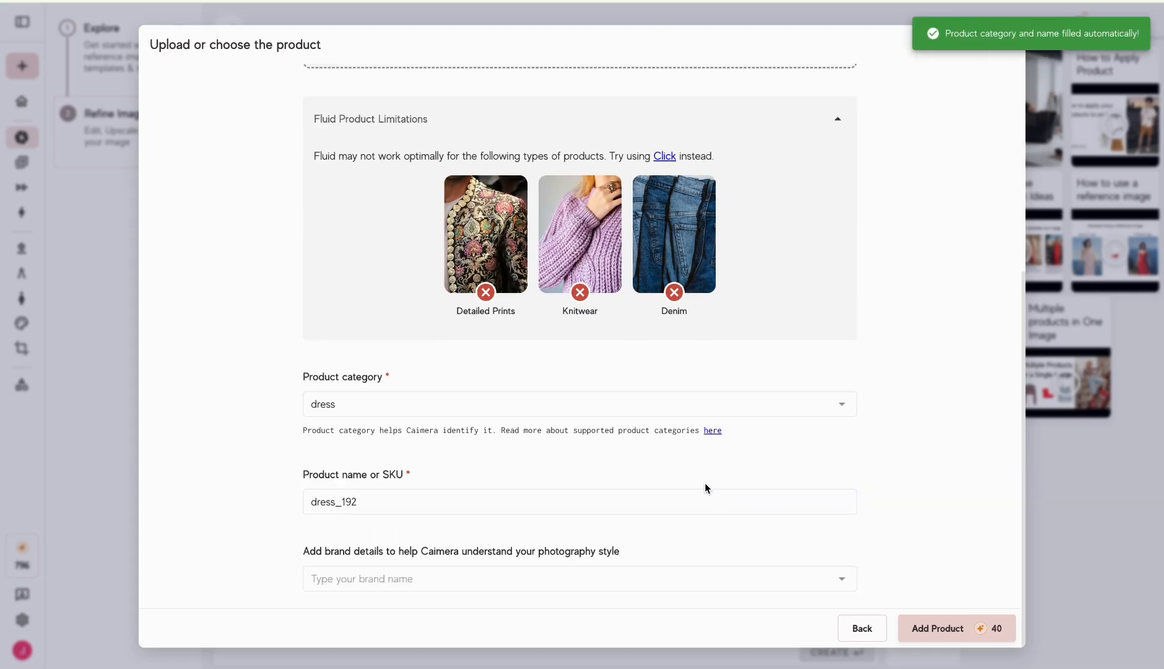
{"action": "left_click", "coordinate": [975, 633]}
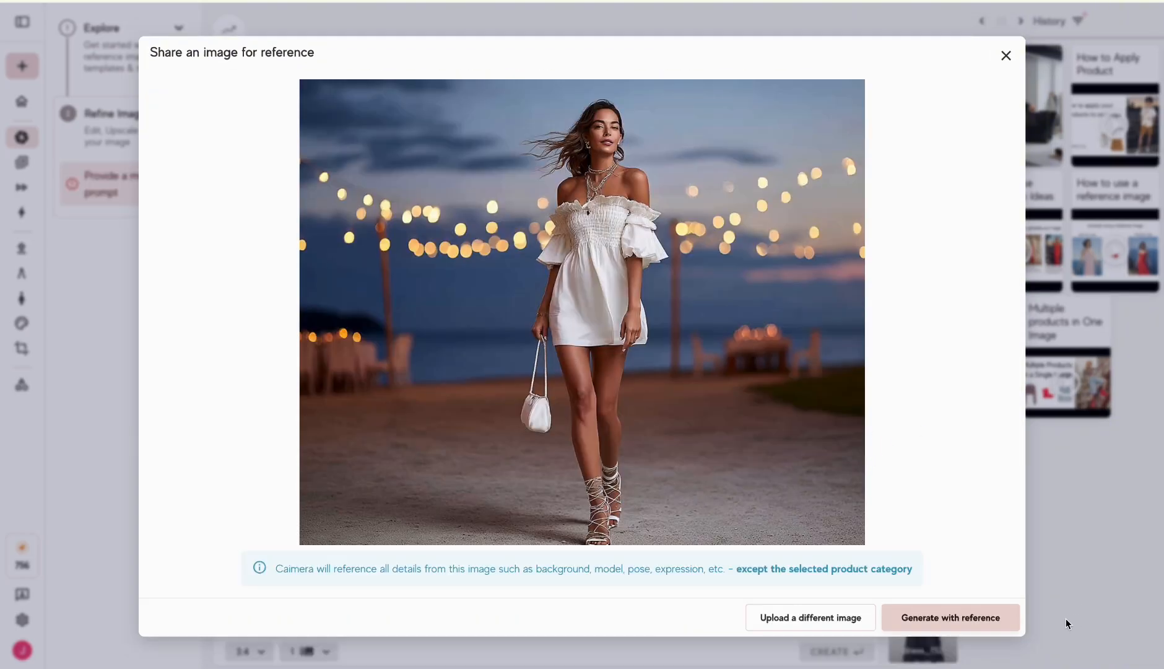
Step: Generate the dress image from the evening beach reference photo with string lights, and download the result as a PNG
{"action": "left_click", "coordinate": [974, 619]}
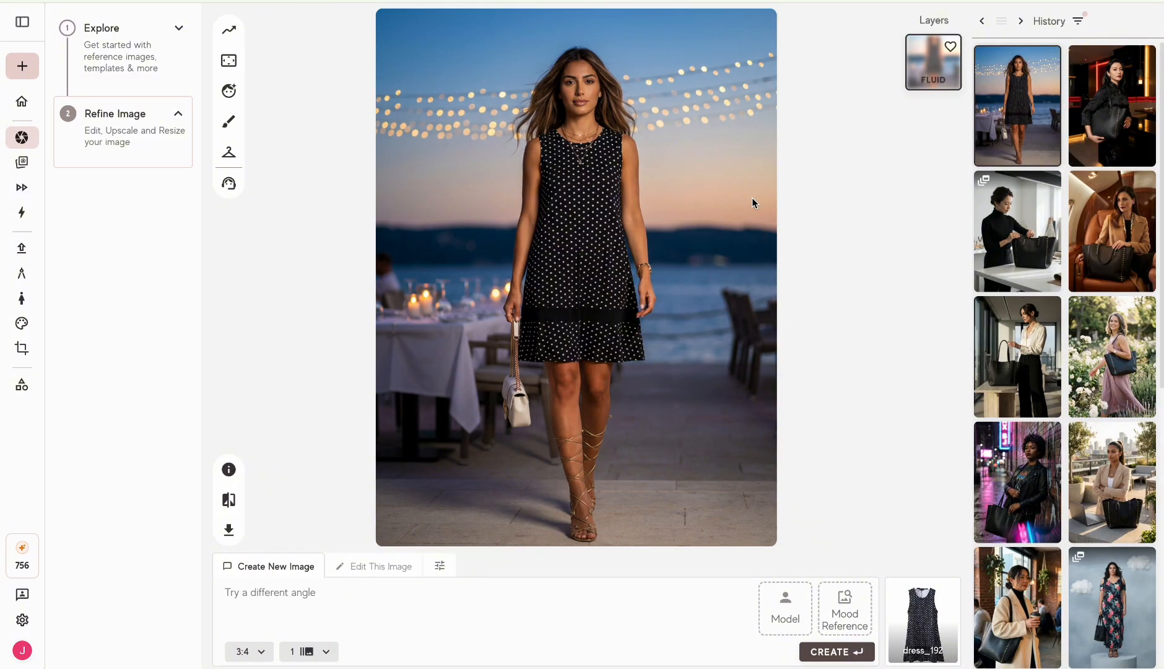
{"action": "scroll", "coordinate": [698, 387], "scroll_direction": "down", "scroll_amount": 1}
{"action": "left_click", "coordinate": [228, 530]}
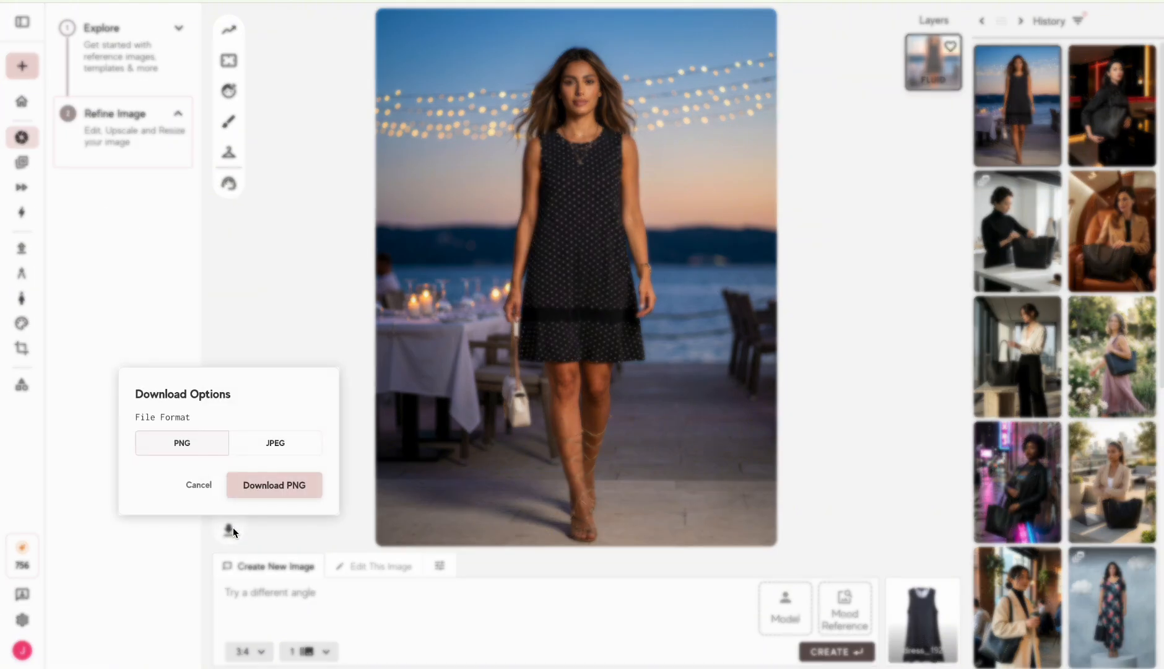
{"action": "left_click", "coordinate": [282, 489]}
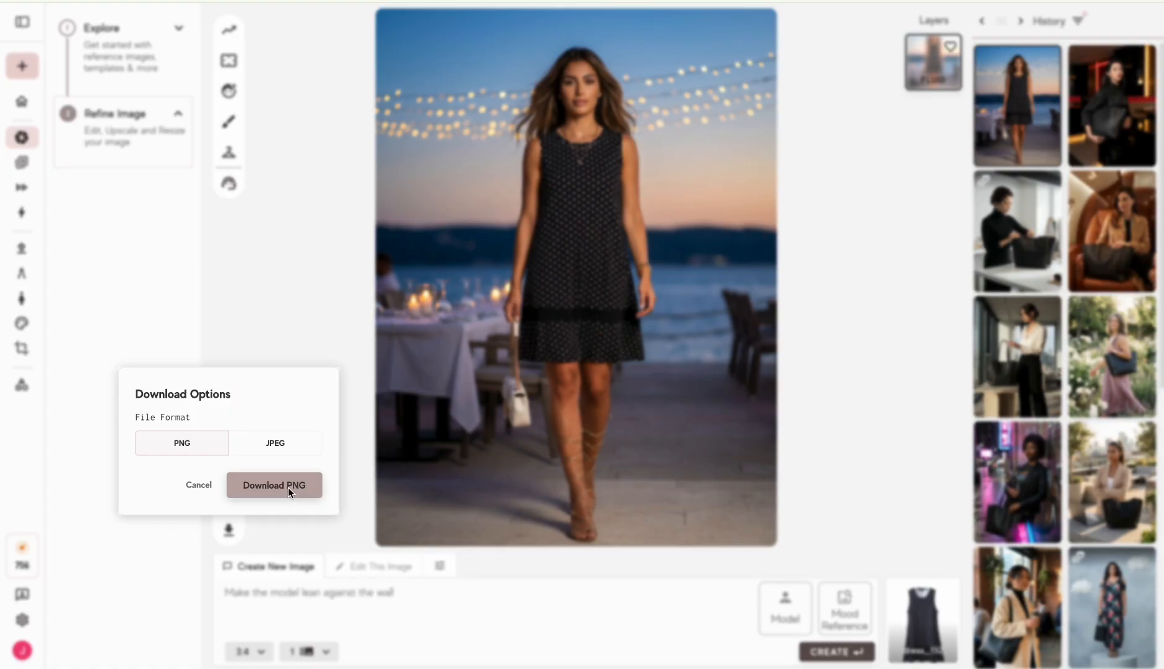
{"action": "left_click", "coordinate": [289, 489]}
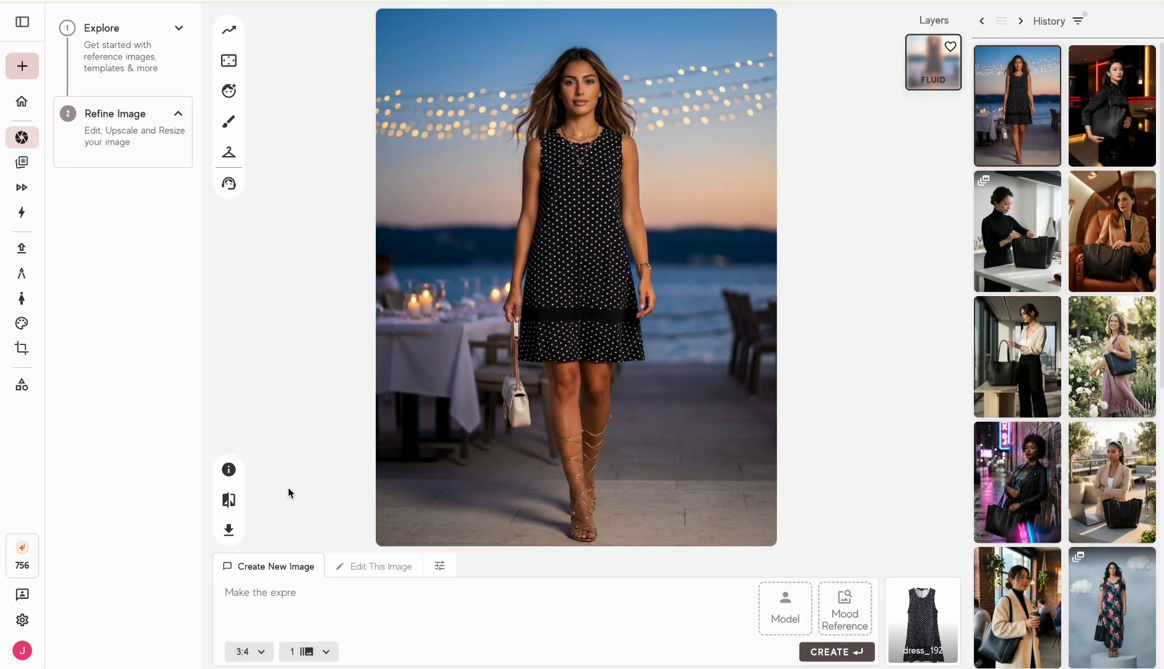